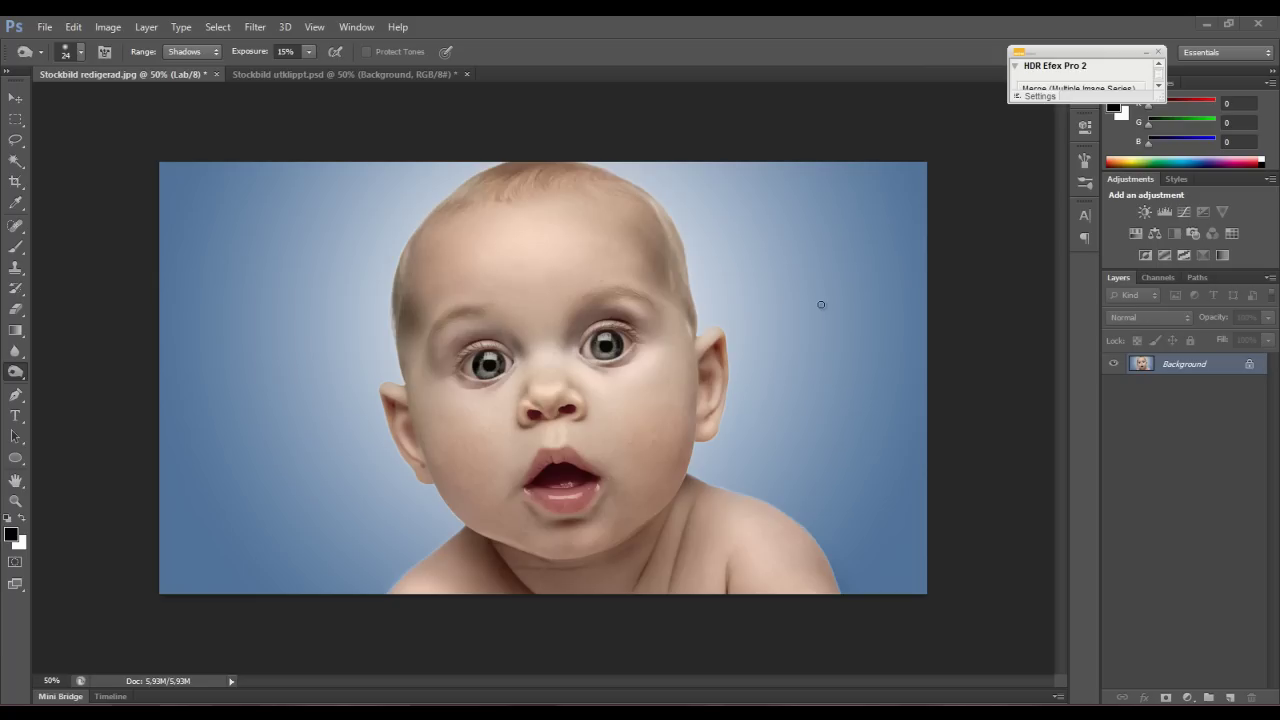
Make the 'Stockbild utklippt.psd' cut-out baby document active
{"action": "left_click", "coordinate": [349, 76]}
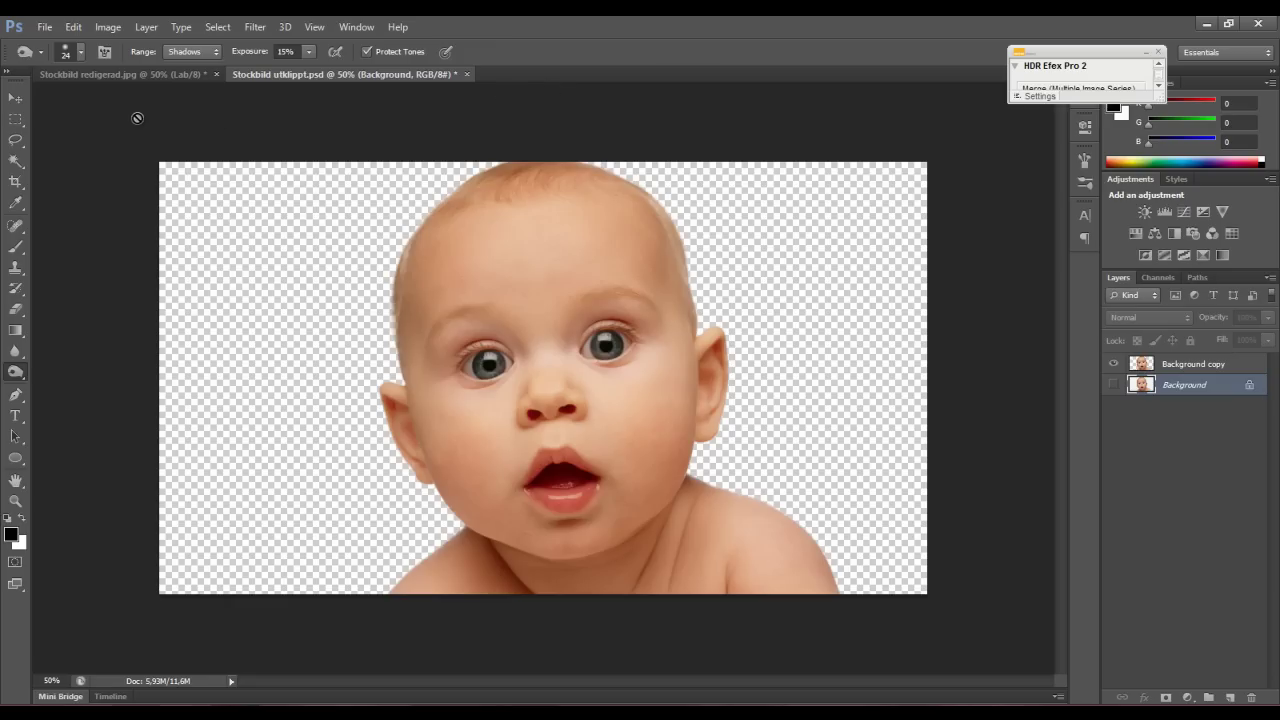
Convert the document to Lab Color, merging its layers, and display the Channels panel
{"action": "left_click", "coordinate": [110, 28]}
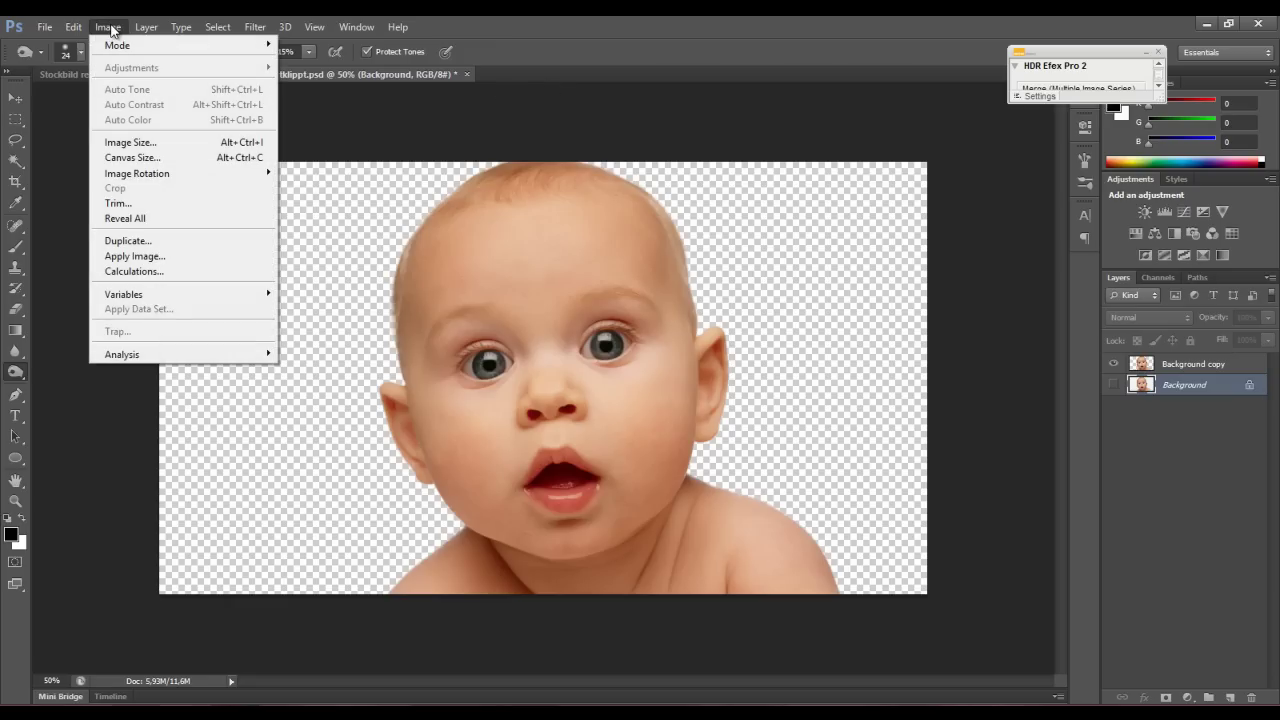
{"action": "mouse_move", "coordinate": [180, 45]}
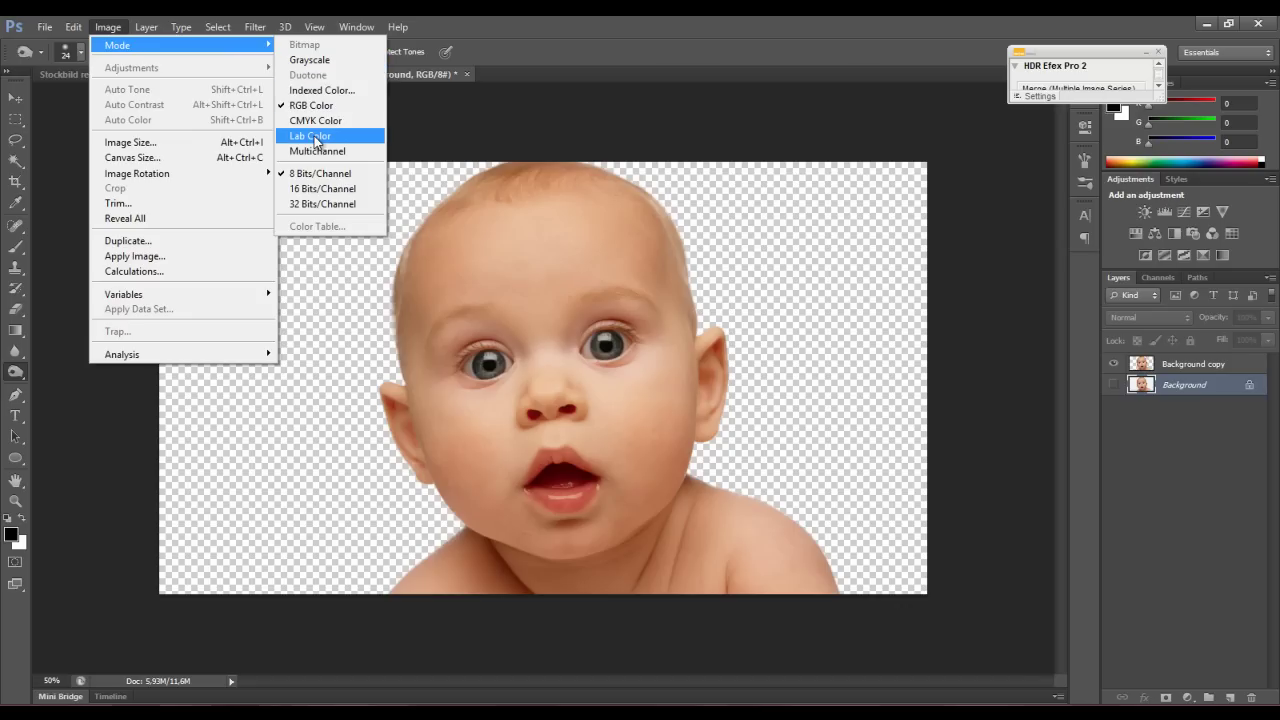
{"action": "left_click", "coordinate": [315, 139]}
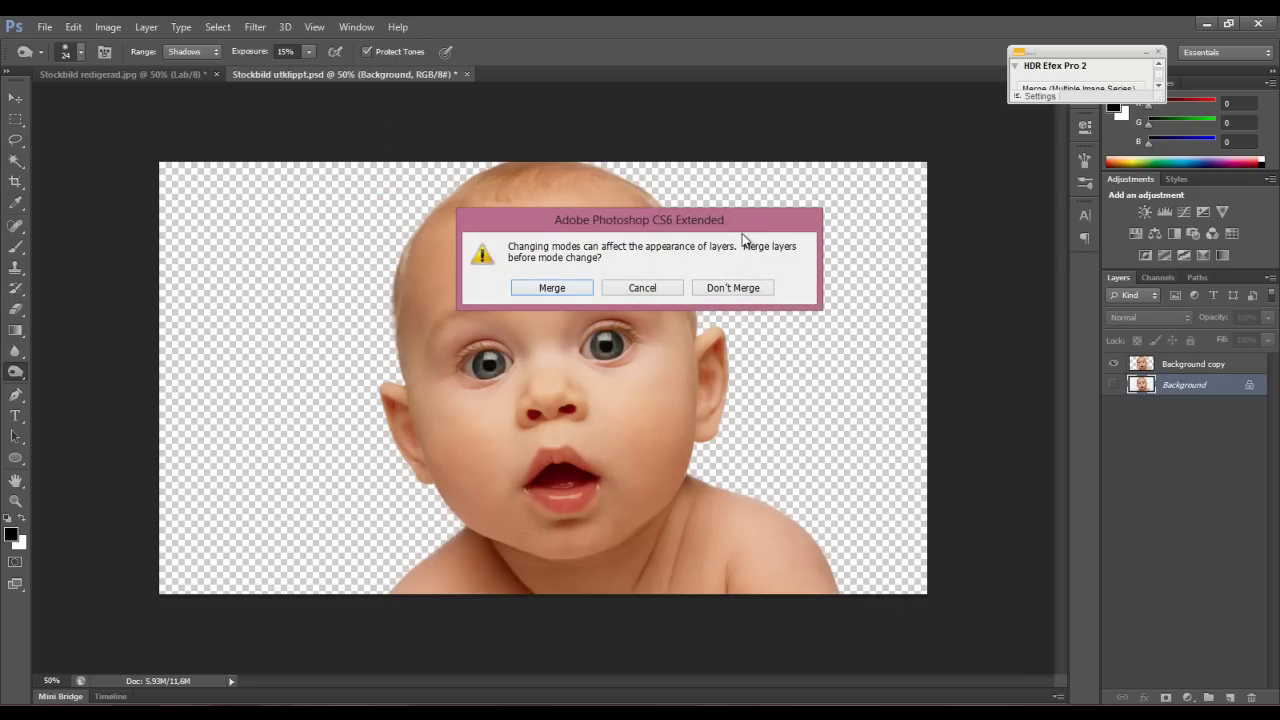
{"action": "left_click", "coordinate": [552, 287]}
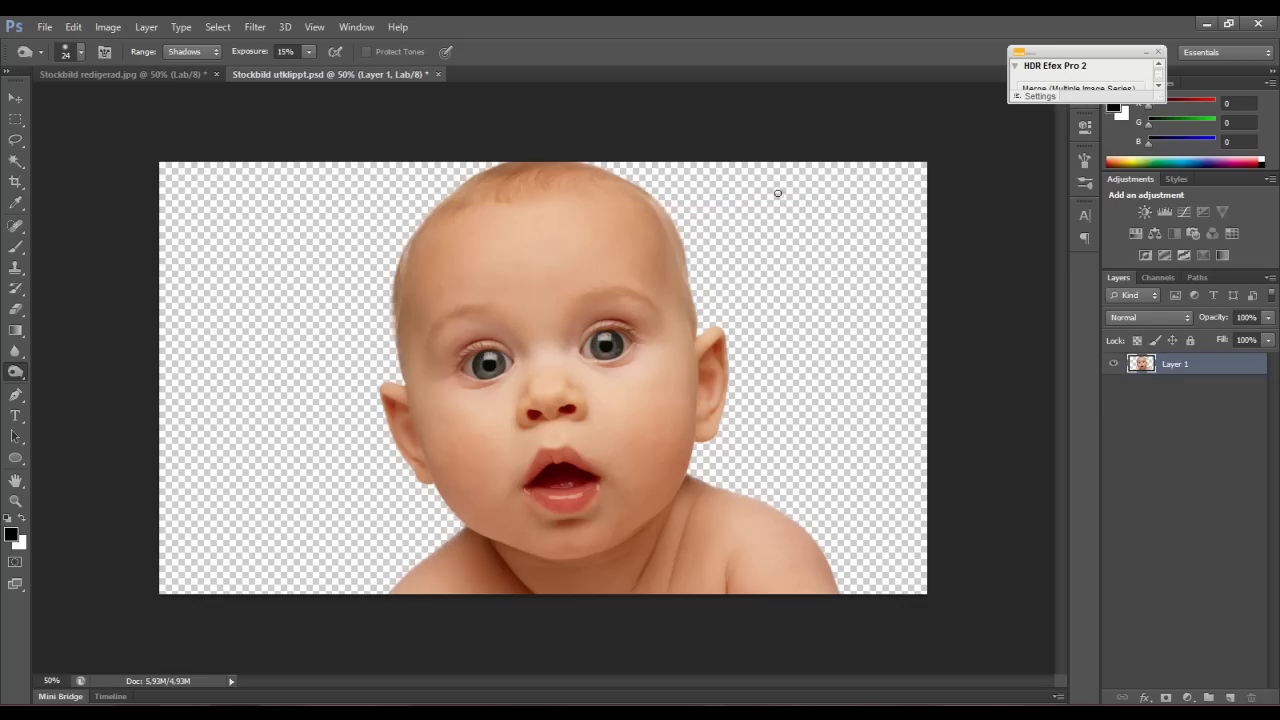
{"action": "left_click", "coordinate": [1160, 278]}
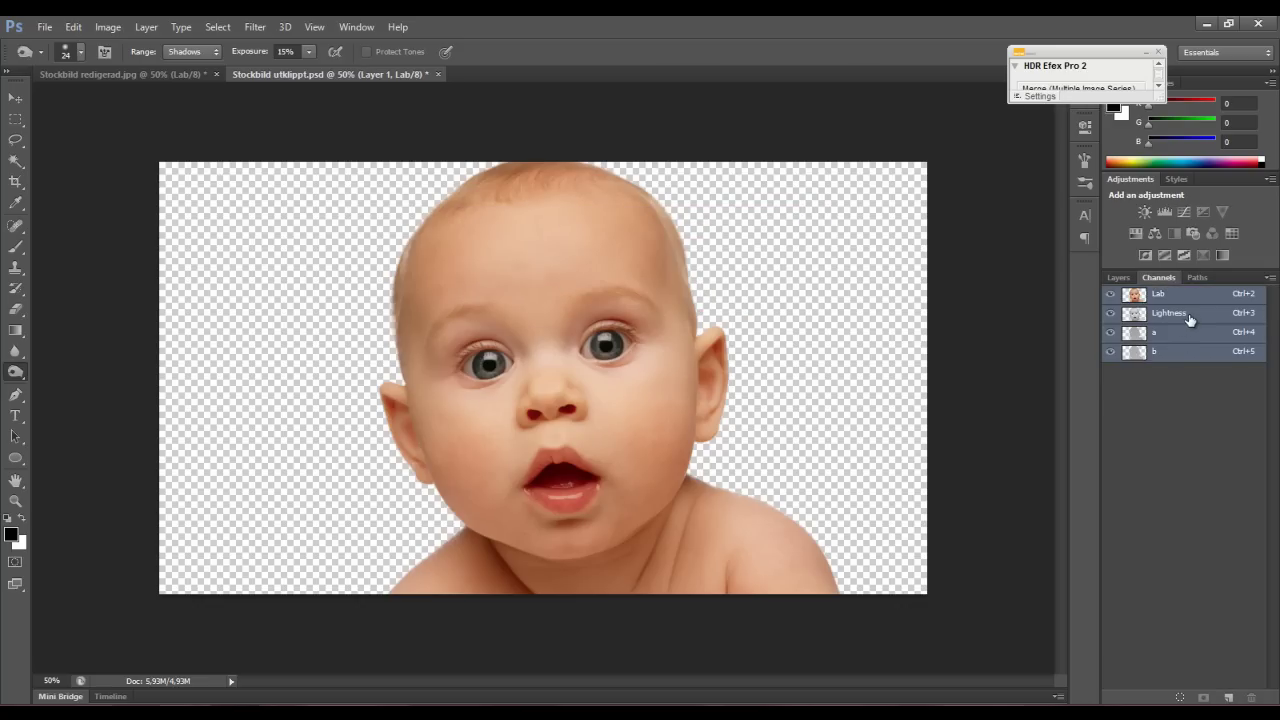
Select only the Lightness channel so the baby appears in greyscale
{"action": "left_click", "coordinate": [1197, 319]}
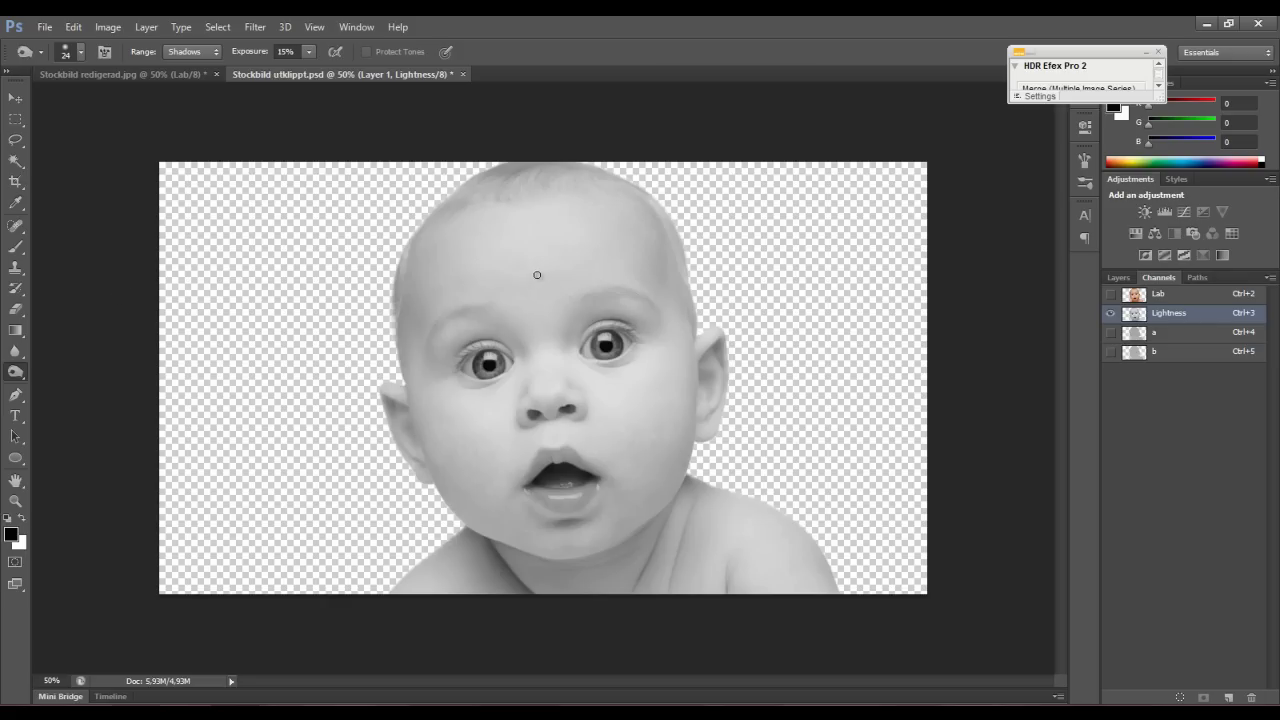
{"action": "right_click", "coordinate": [20, 375]}
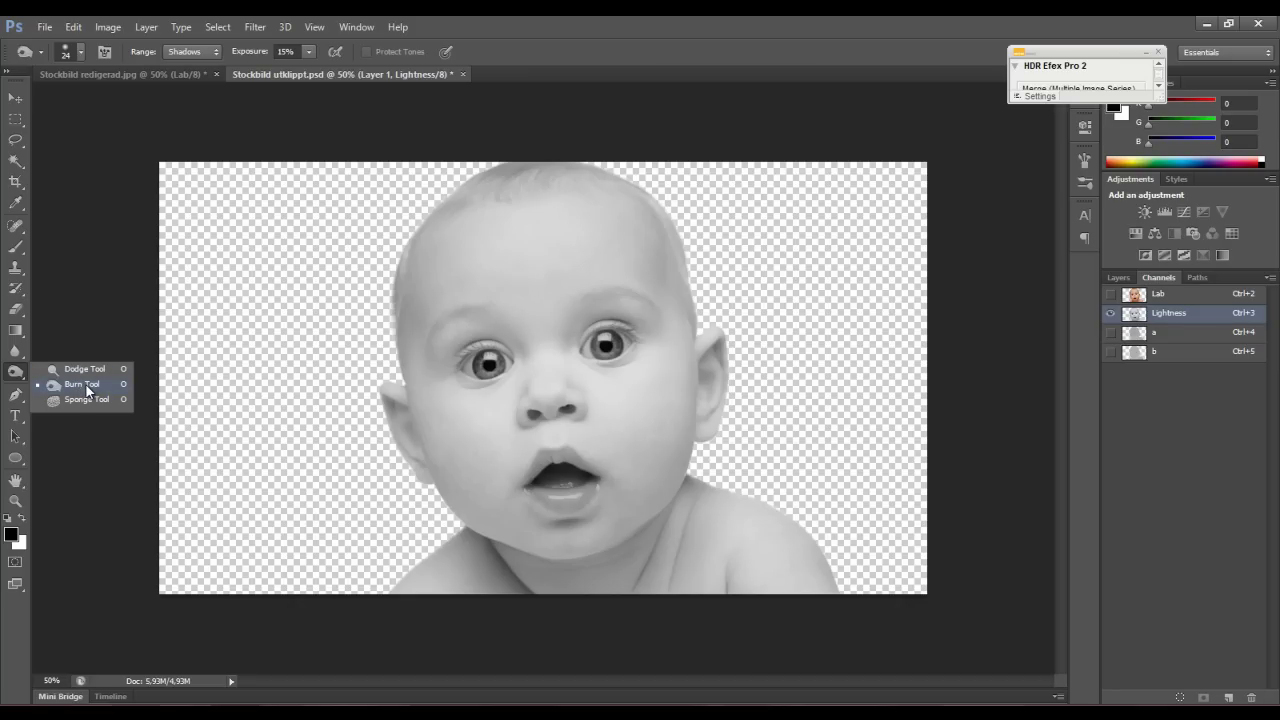
Set up the Burn tool with a 72 px brush, after briefly trying Dodge
{"action": "left_click", "coordinate": [85, 383]}
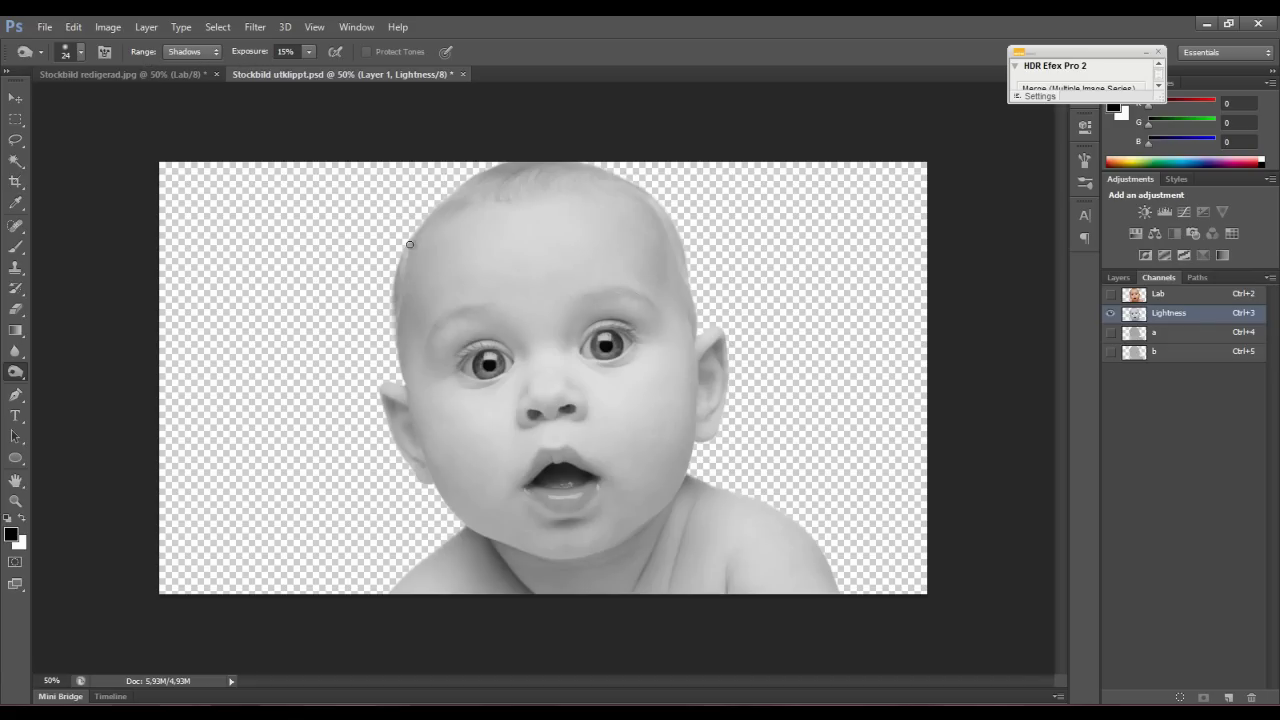
{"action": "left_click_drag", "start_coordinate": [463, 292], "coordinate": [467, 295]}
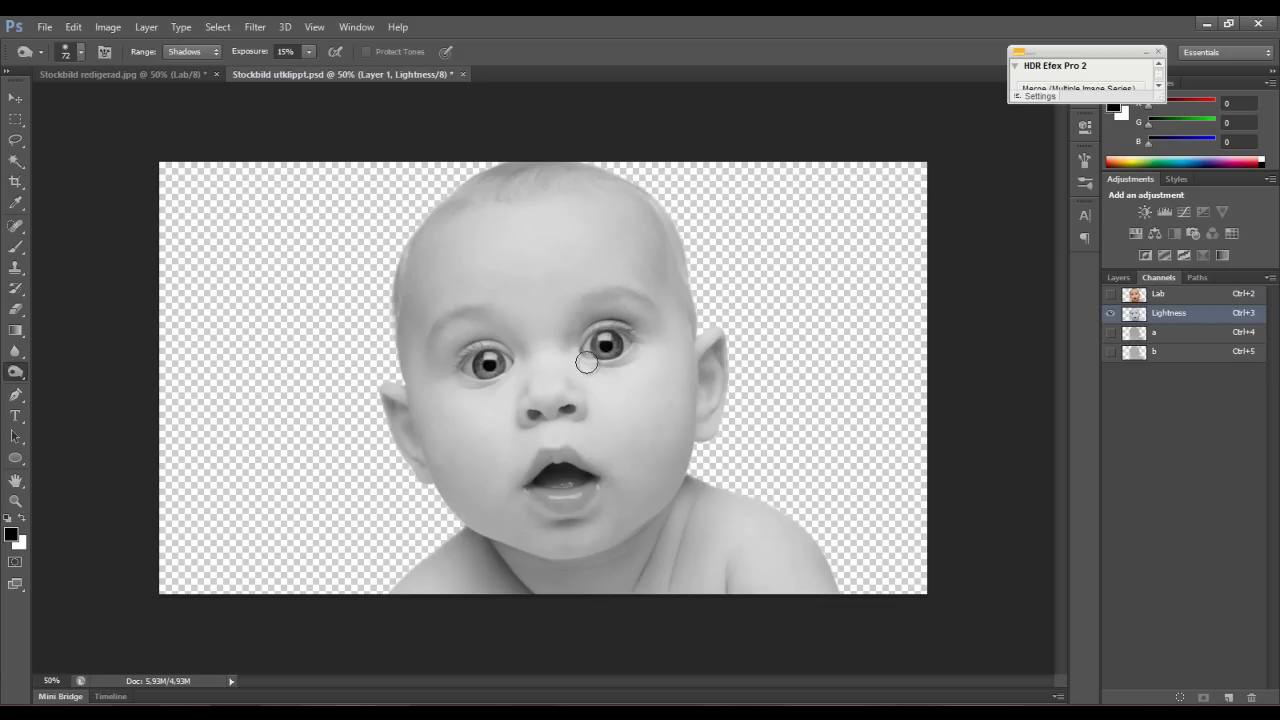
{"action": "right_click", "coordinate": [20, 371]}
{"action": "left_click", "coordinate": [84, 369]}
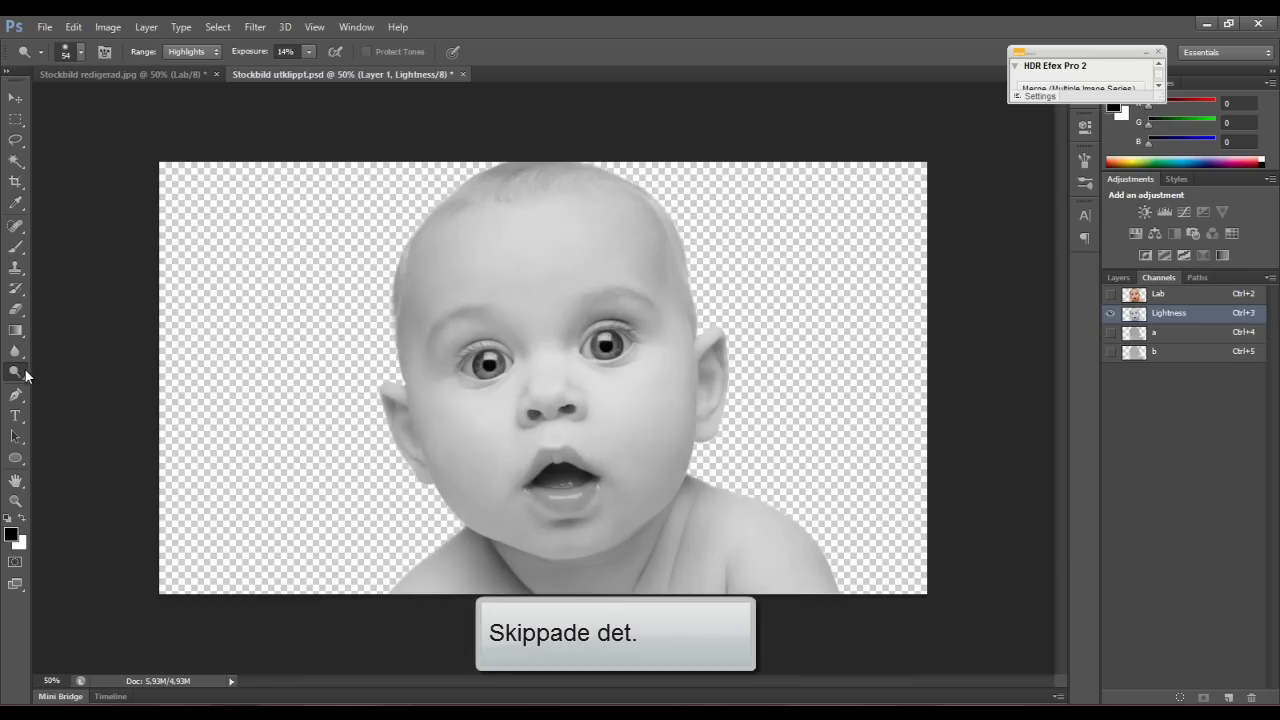
{"action": "right_click", "coordinate": [26, 372]}
{"action": "left_click", "coordinate": [69, 388]}
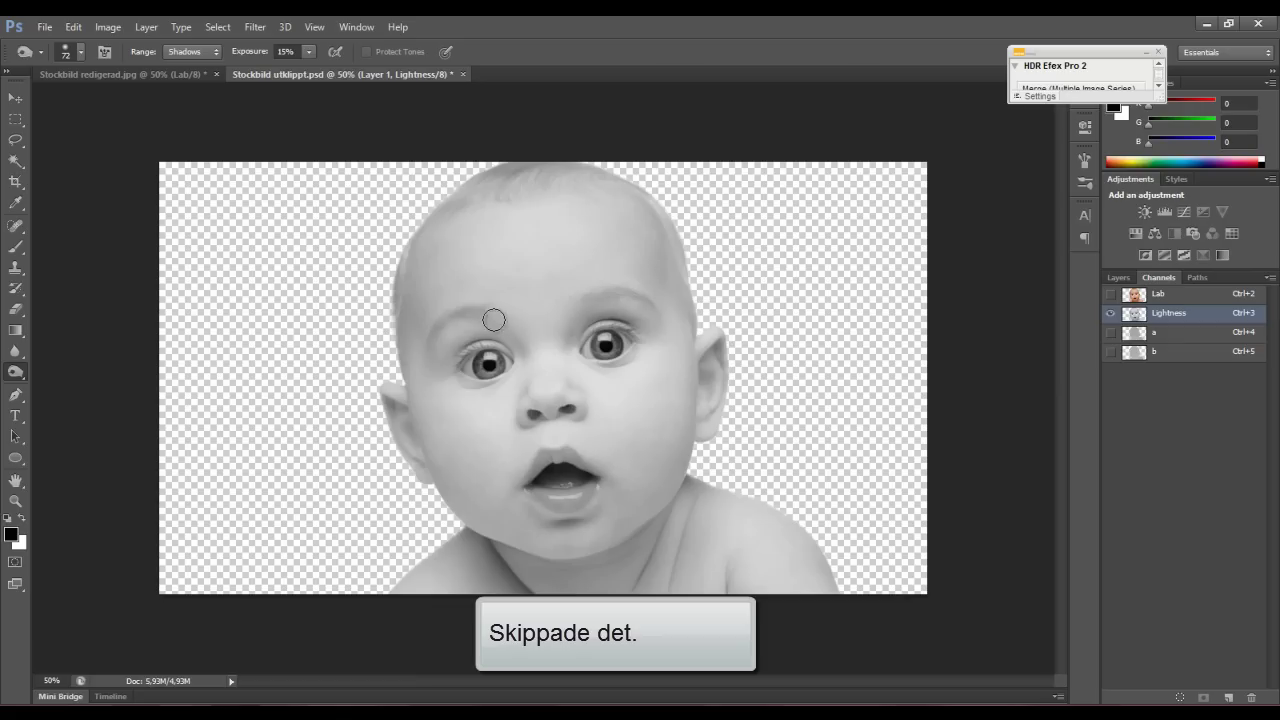
{"action": "left_click_drag", "start_coordinate": [522, 391], "coordinate": [527, 375]}
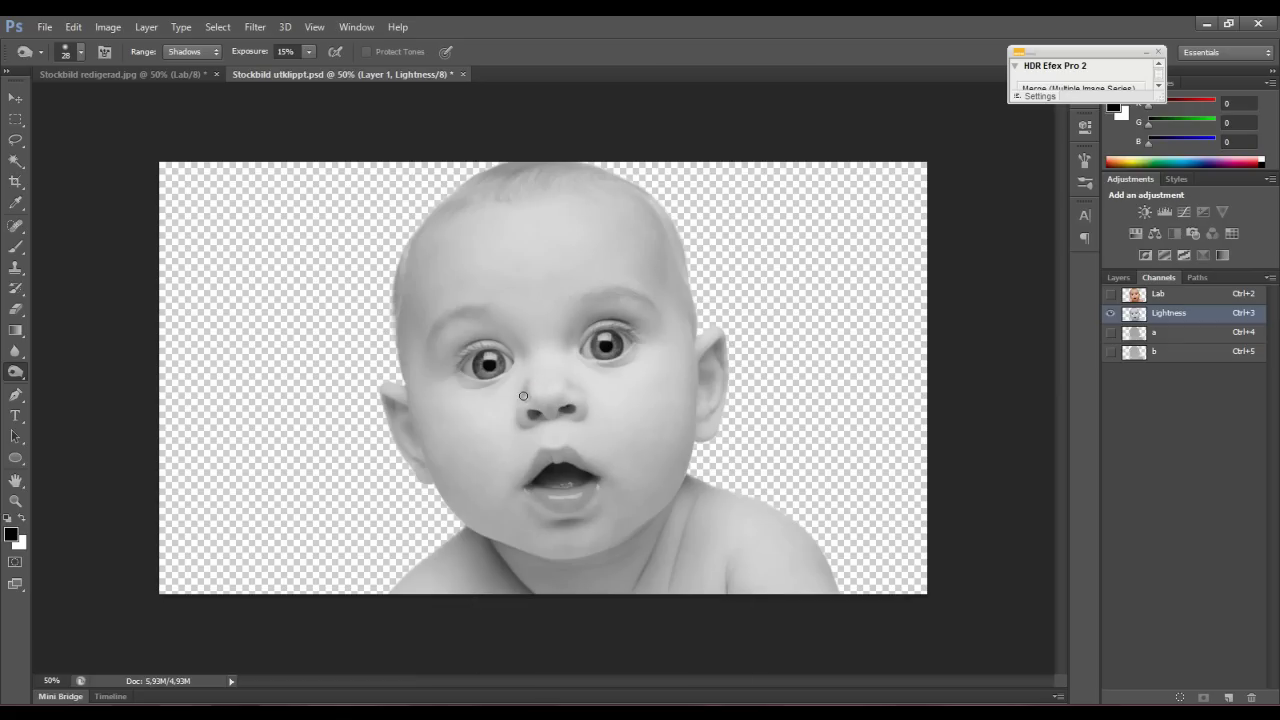
{"action": "mouse_move", "coordinate": [578, 396]}
{"action": "left_mouse_down"}
{"action": "mouse_move", "coordinate": [592, 412]}
{"action": "mouse_move", "coordinate": [537, 408]}
{"action": "left_mouse_up"}
Burn the shadow along the baby's jawline with a 112 px brush
{"action": "right_click", "coordinate": [600, 200], "text": "alt"}
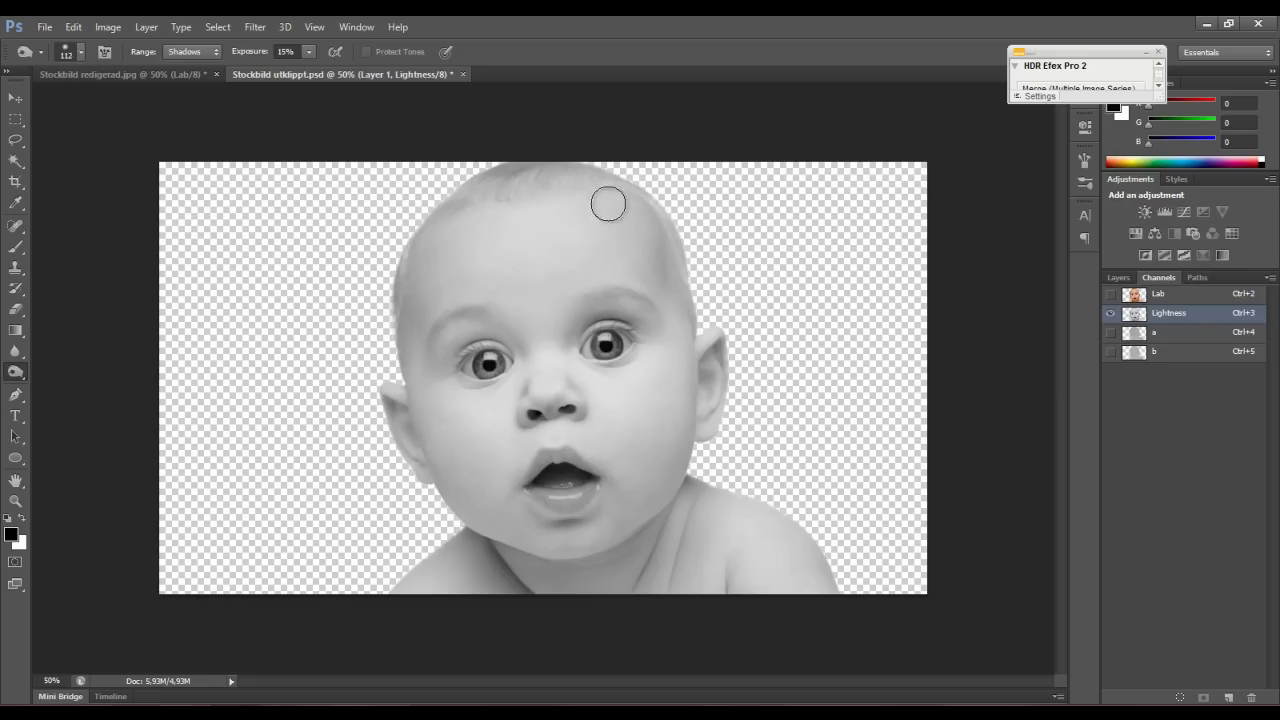
{"action": "key", "text": "alt"}
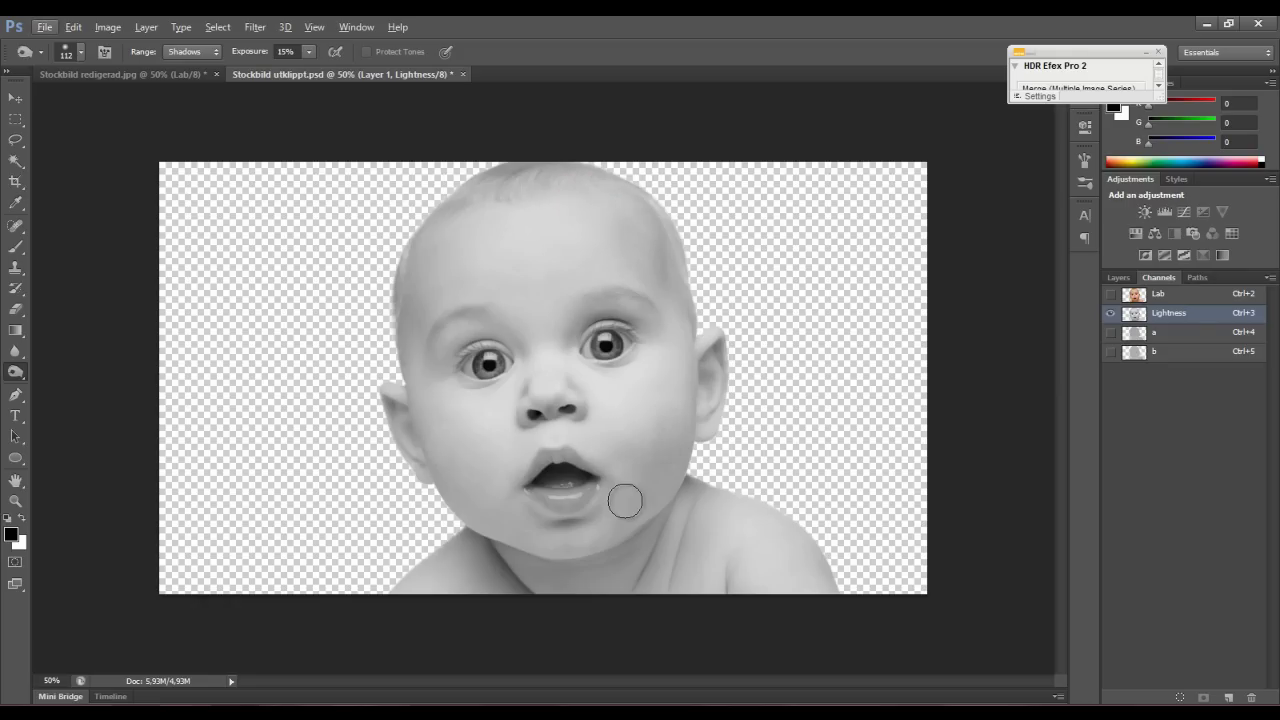
{"action": "left_click", "coordinate": [637, 507]}
{"action": "left_click_drag", "start_coordinate": [637, 507], "coordinate": [447, 483]}
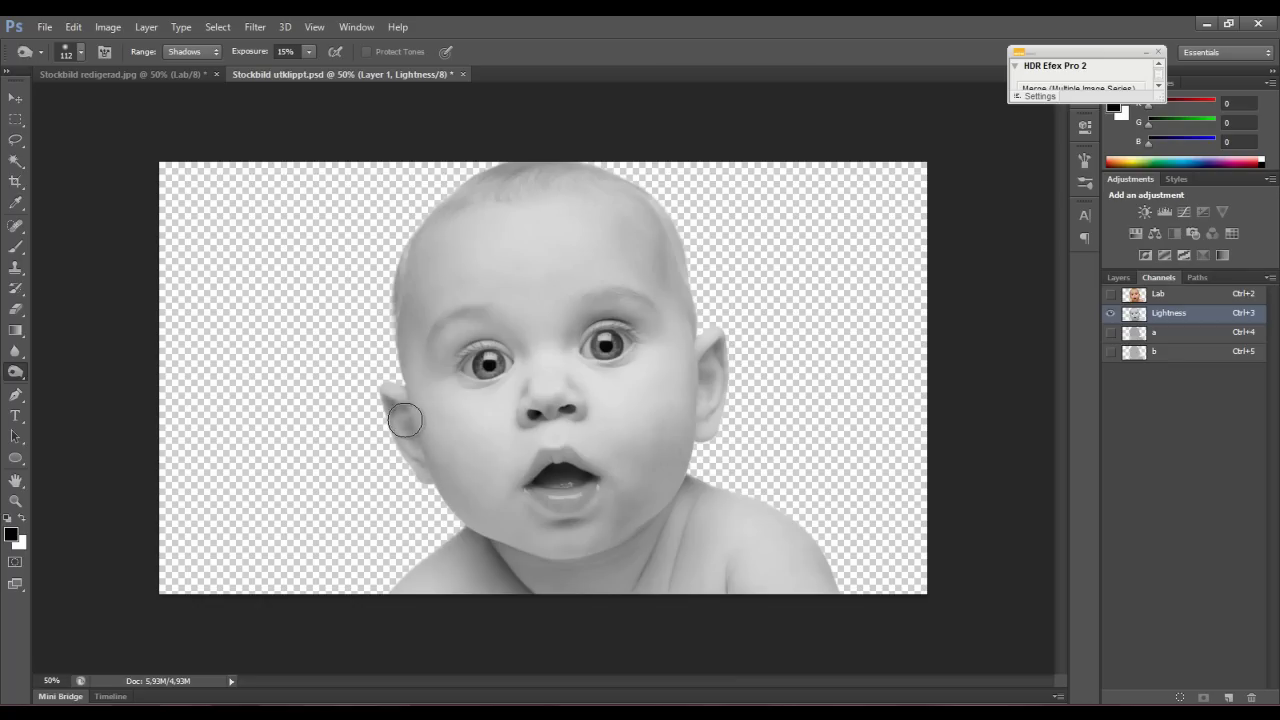
Burn the neck shadow under the chin using a 125 px brush
{"action": "left_click_drag", "start_coordinate": [513, 469], "coordinate": [503, 470]}
{"action": "right_click", "coordinate": [624, 520]}
{"action": "left_click_drag", "start_coordinate": [663, 530], "coordinate": [670, 529]}
{"action": "left_click", "coordinate": [640, 471]}
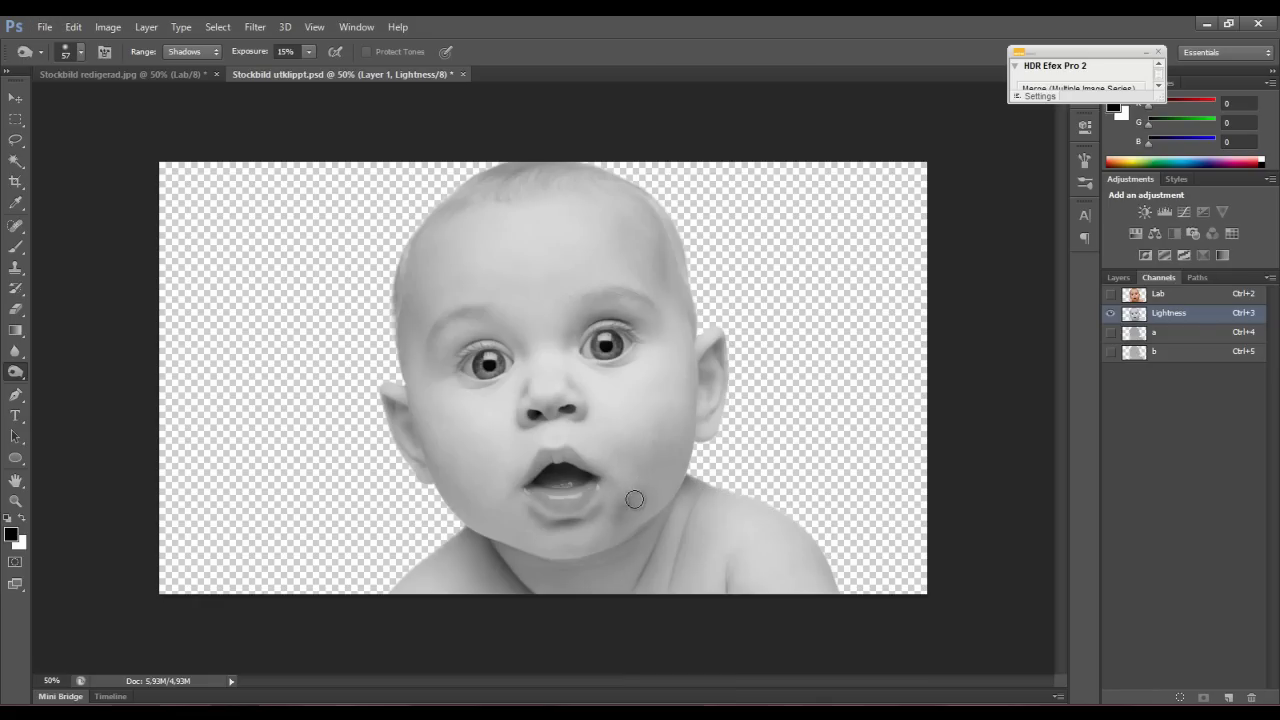
{"action": "left_click_drag", "start_coordinate": [637, 486], "coordinate": [632, 510]}
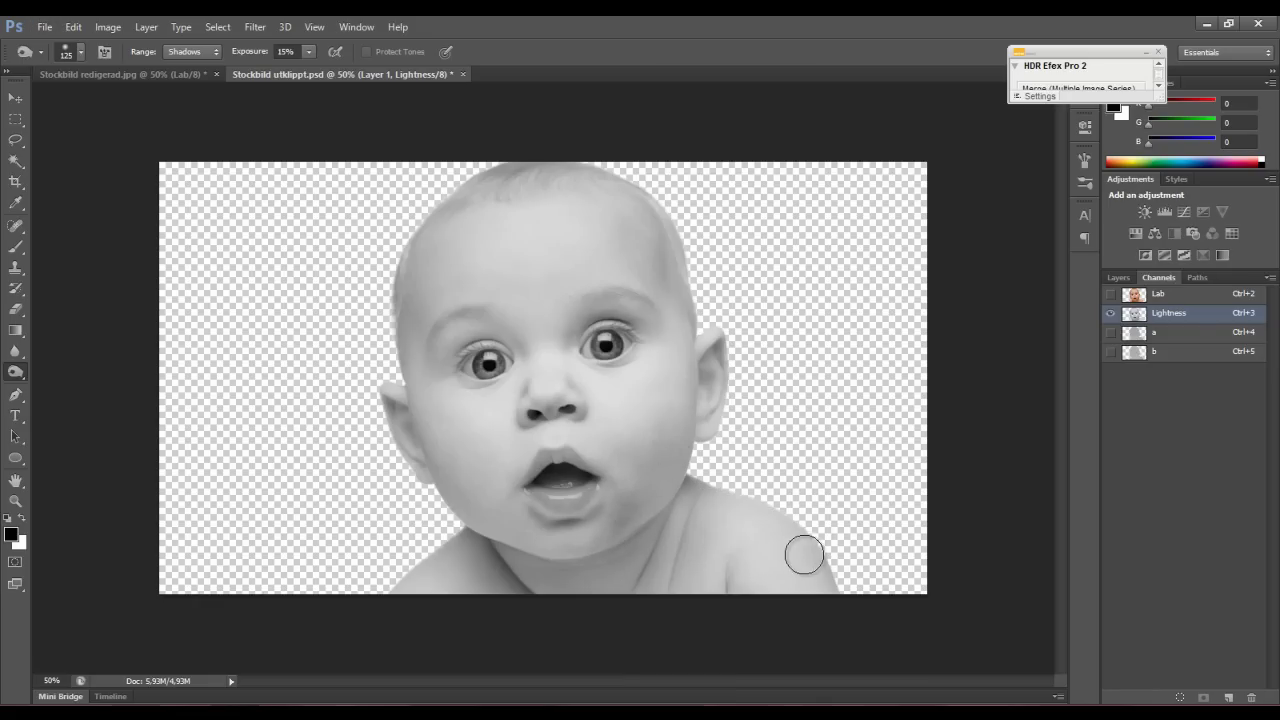
{"action": "left_click_drag", "start_coordinate": [478, 568], "coordinate": [581, 567]}
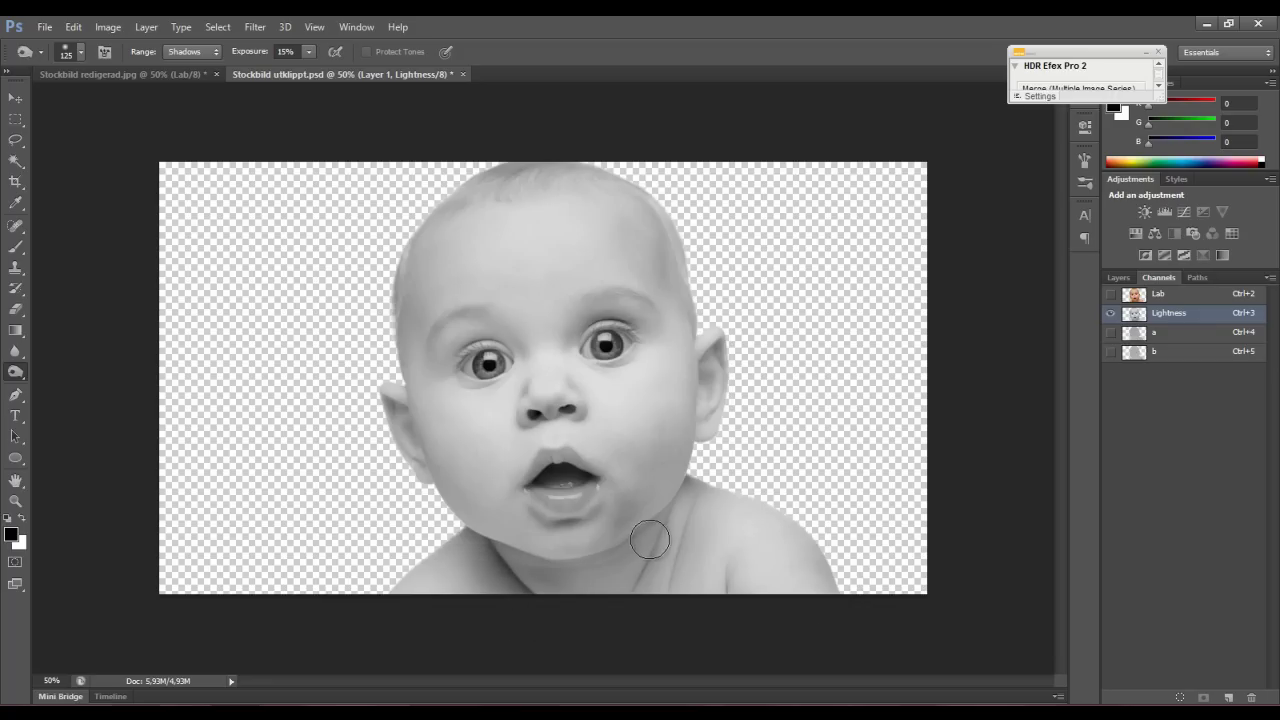
Burn the ear and scalp shadows, resizing the brush between 33 and 149 px
{"action": "mouse_move", "coordinate": [641, 577]}
{"action": "left_mouse_down"}
{"action": "mouse_move", "coordinate": [629, 585]}
{"action": "mouse_move", "coordinate": [658, 541]}
{"action": "left_mouse_up"}
{"action": "left_click_drag", "start_coordinate": [478, 557], "coordinate": [518, 557]}
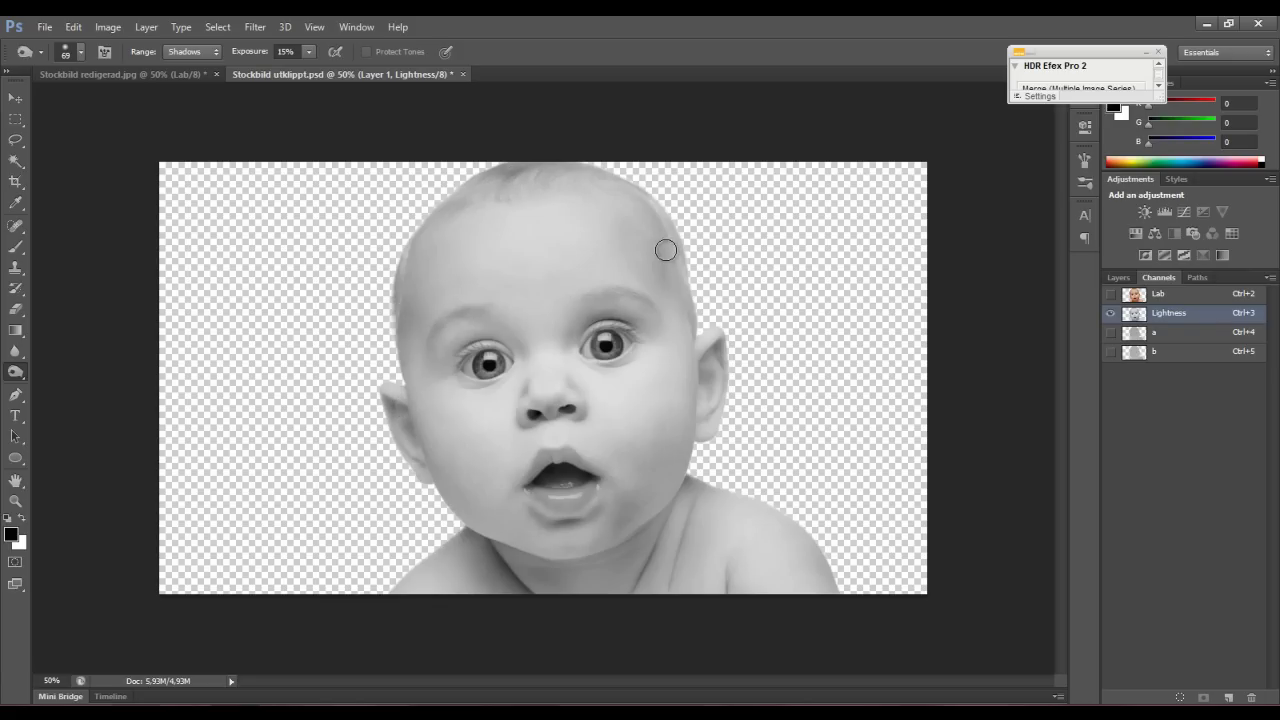
{"action": "left_click_drag", "start_coordinate": [654, 249], "coordinate": [672, 256]}
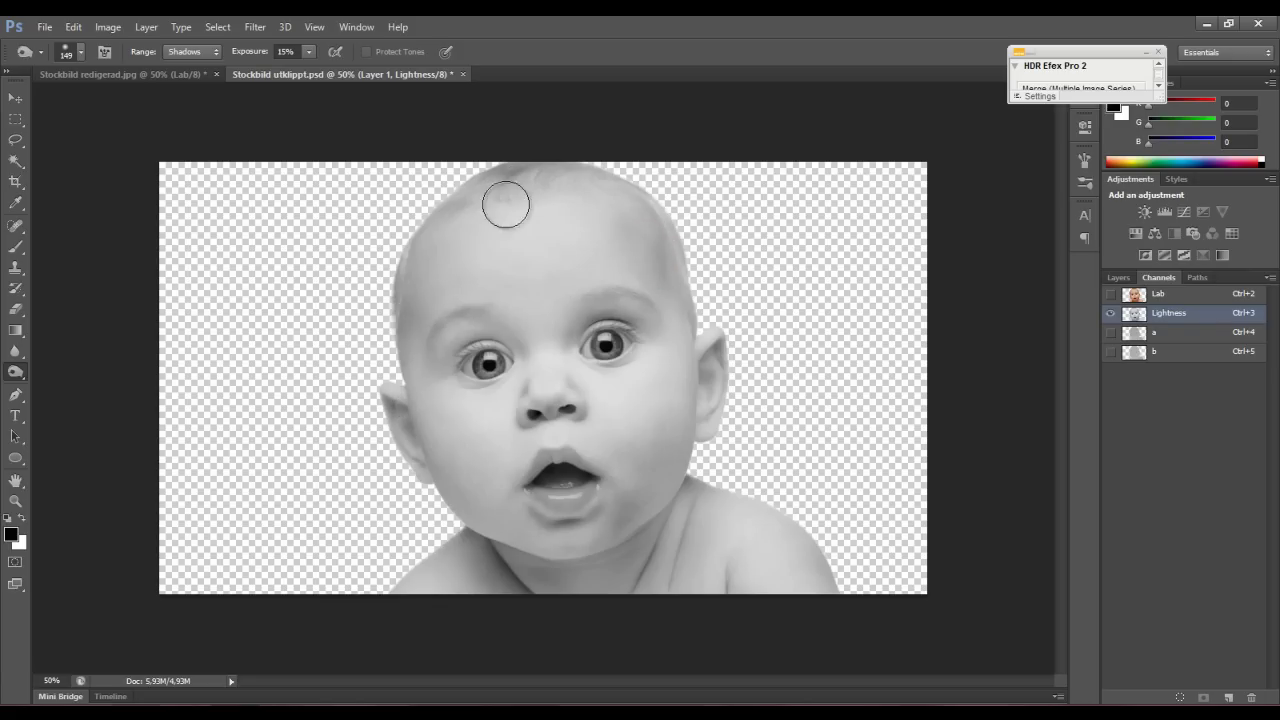
{"action": "mouse_move", "coordinate": [500, 278]}
{"action": "left_mouse_down"}
{"action": "mouse_move", "coordinate": [493, 288]}
{"action": "mouse_move", "coordinate": [505, 289]}
{"action": "left_mouse_up"}
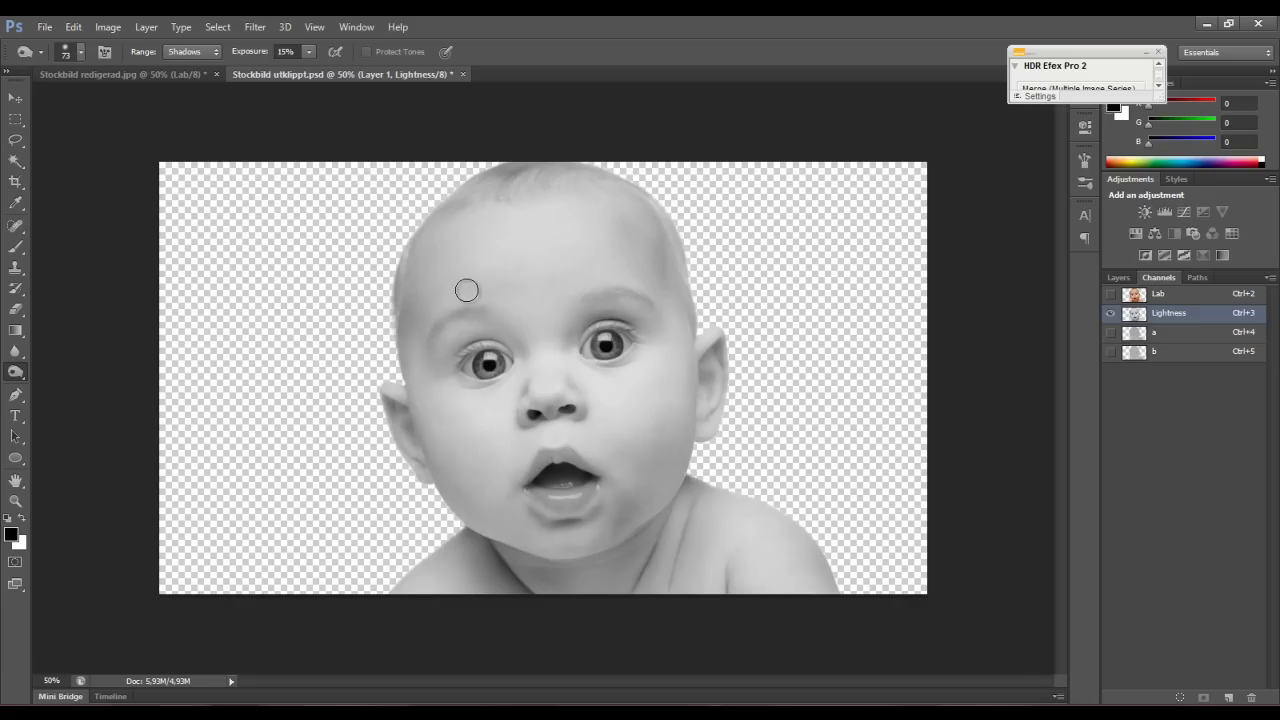
Switch to Dodge and lighten the baby's forehead and nose with a 138 px brush
{"action": "right_click", "coordinate": [20, 374]}
{"action": "left_click", "coordinate": [70, 376]}
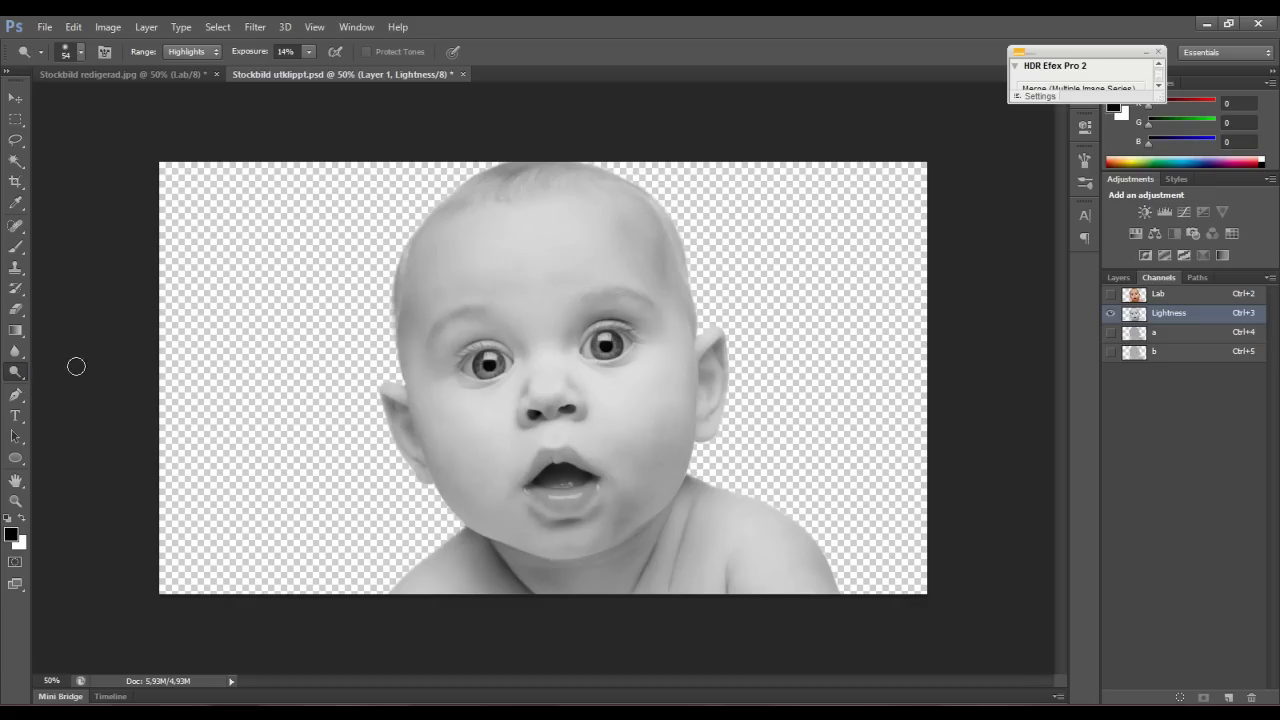
{"action": "left_click_drag", "start_coordinate": [518, 284], "coordinate": [560, 283]}
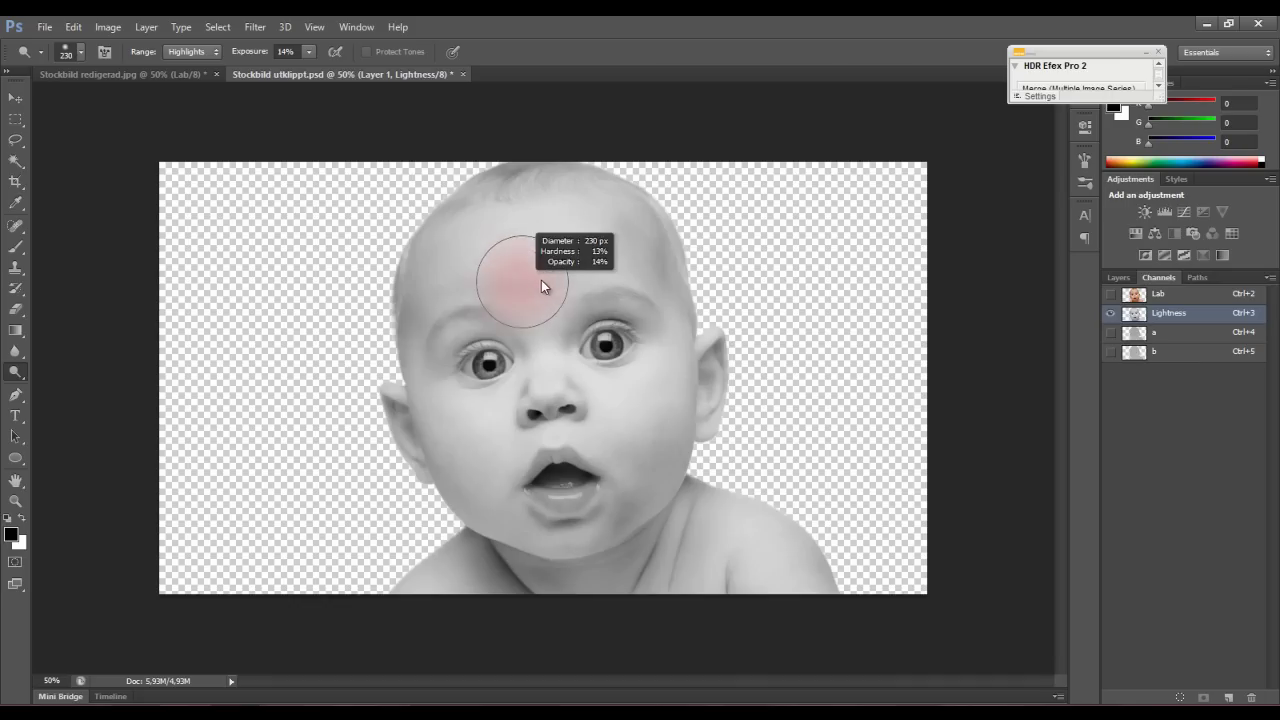
{"action": "mouse_move", "coordinate": [538, 237]}
{"action": "left_mouse_down"}
{"action": "mouse_move", "coordinate": [514, 294]}
{"action": "mouse_move", "coordinate": [480, 304]}
{"action": "left_mouse_up"}
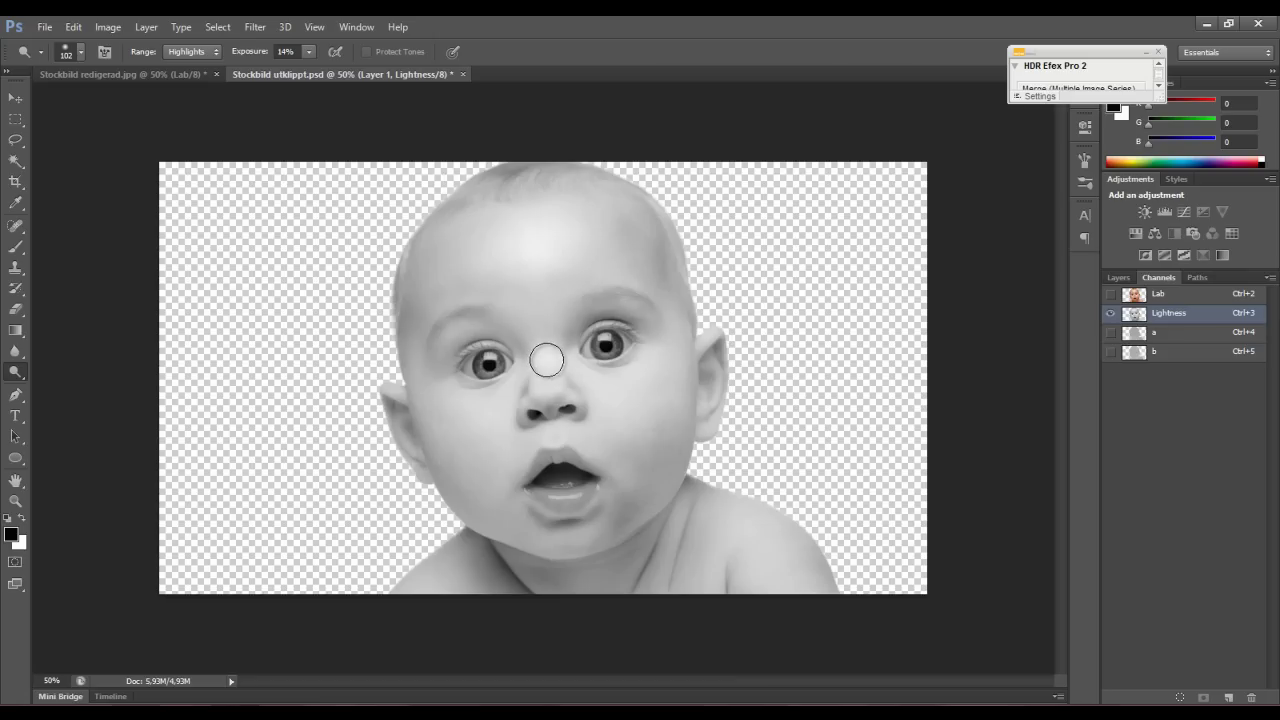
{"action": "left_click_drag", "start_coordinate": [543, 366], "coordinate": [541, 392]}
Dodge the lower lip, brow and left iris, ending with a 22 px brush
{"action": "mouse_move", "coordinate": [598, 488]}
{"action": "left_mouse_down"}
{"action": "mouse_move", "coordinate": [557, 523]}
{"action": "mouse_move", "coordinate": [528, 499]}
{"action": "left_mouse_up"}
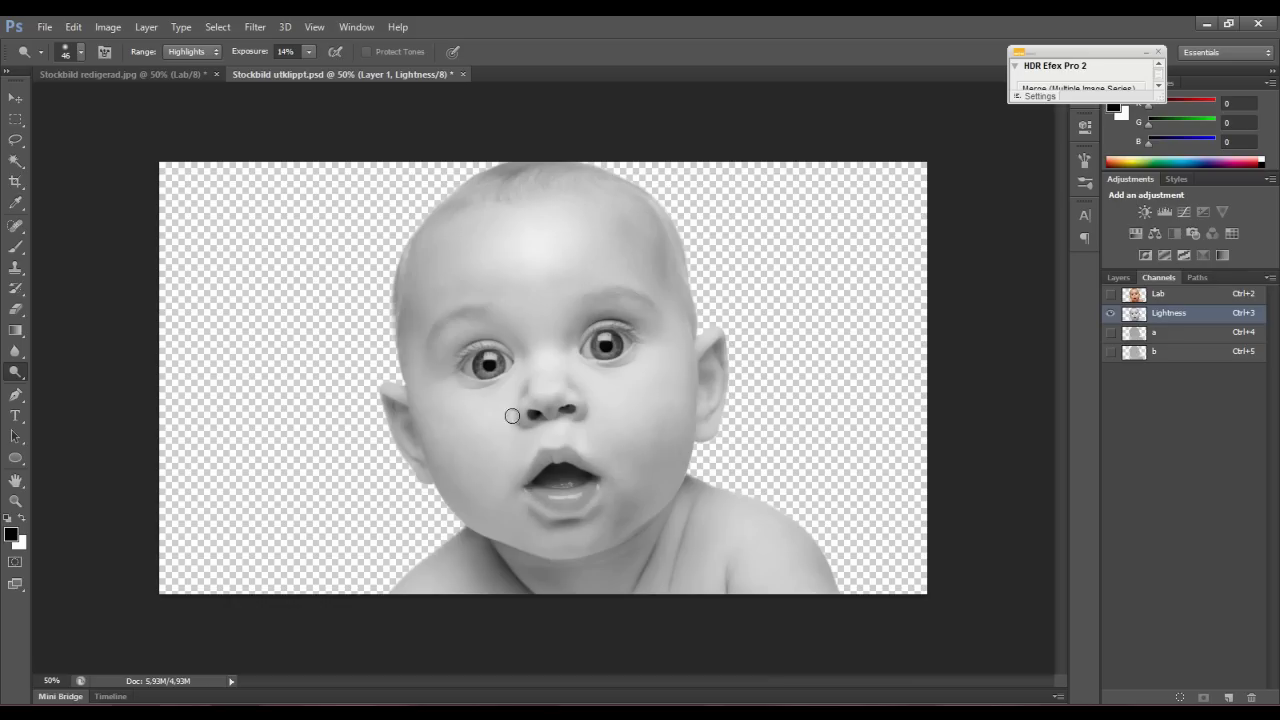
{"action": "left_click_drag", "start_coordinate": [697, 390], "coordinate": [700, 388]}
{"action": "mouse_move", "coordinate": [452, 385]}
{"action": "left_mouse_down"}
{"action": "mouse_move", "coordinate": [475, 380]}
{"action": "mouse_move", "coordinate": [484, 299]}
{"action": "mouse_move", "coordinate": [599, 308]}
{"action": "left_mouse_up"}
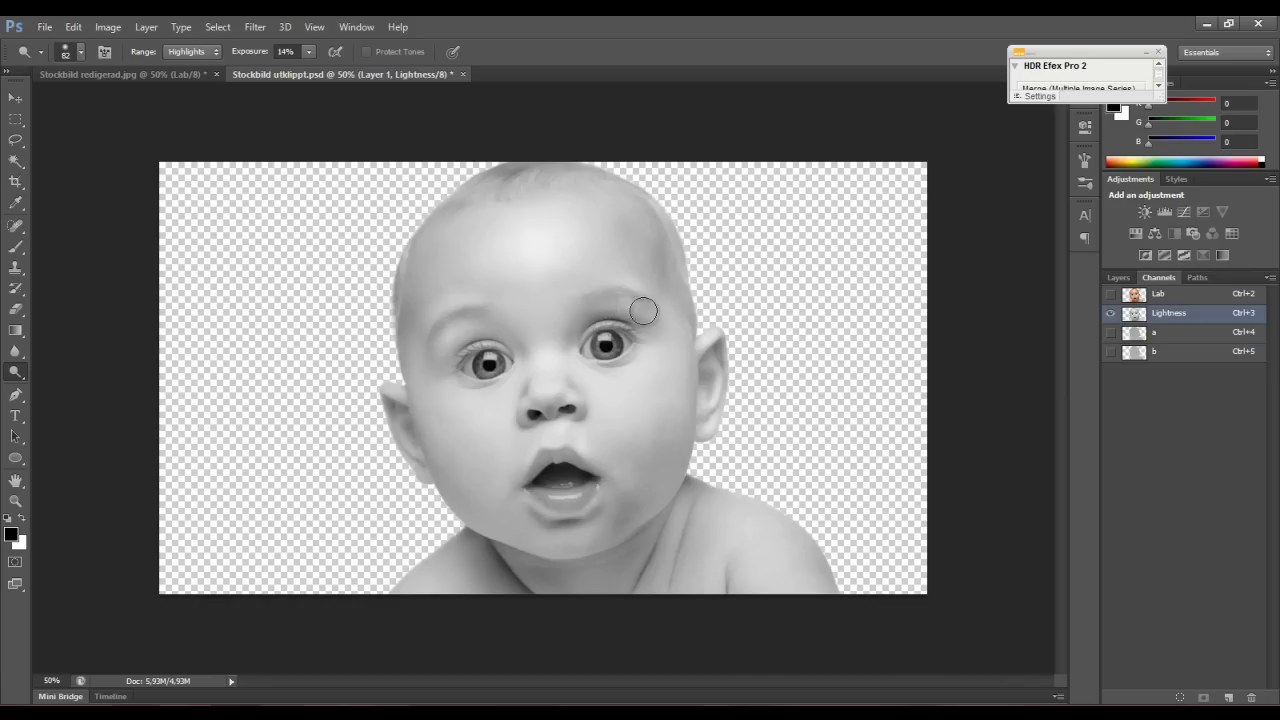
{"action": "mouse_move", "coordinate": [599, 308]}
{"action": "left_mouse_down"}
{"action": "mouse_move", "coordinate": [484, 361]}
{"action": "mouse_move", "coordinate": [607, 345]}
{"action": "mouse_move", "coordinate": [592, 331]}
{"action": "mouse_move", "coordinate": [607, 326]}
{"action": "left_mouse_up"}
{"action": "left_click_drag", "start_coordinate": [463, 371], "coordinate": [485, 367]}
{"action": "key", "text": "bracketright"}
{"action": "key", "text": "bracketright"}
{"action": "key", "text": "bracketright"}
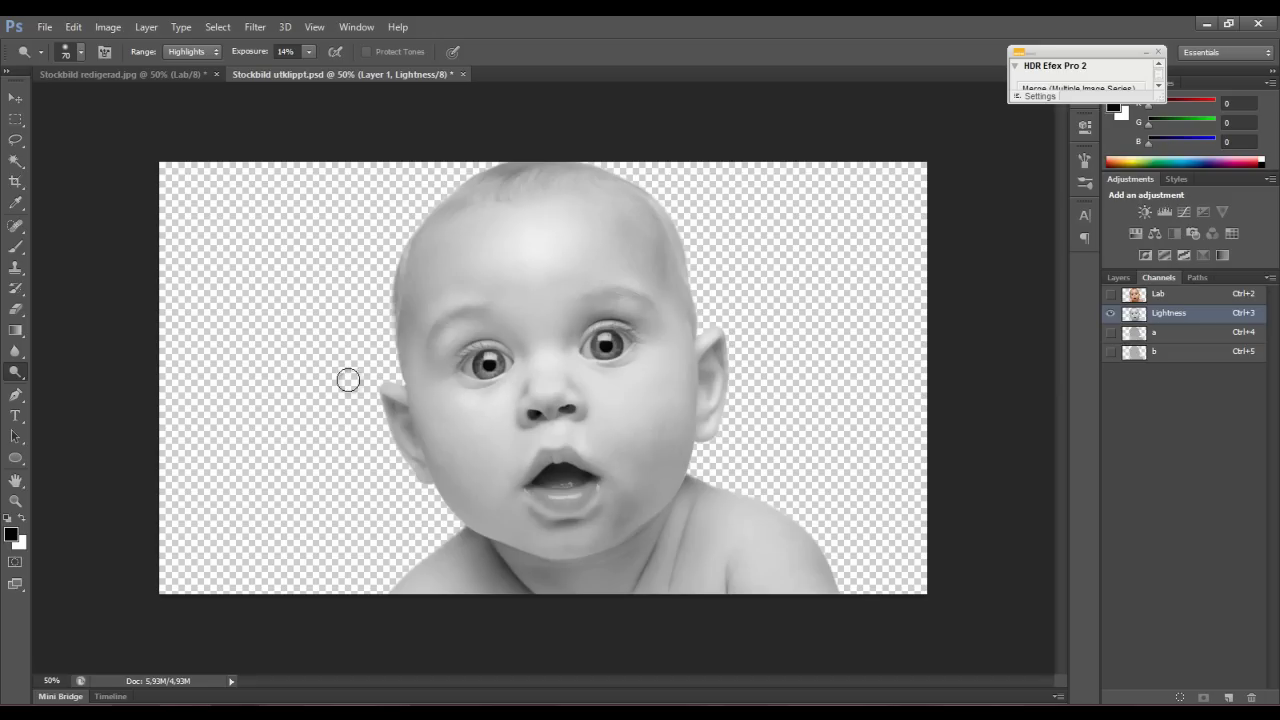
{"action": "left_click_drag", "start_coordinate": [404, 403], "coordinate": [397, 423]}
Return to Dodge after briefly trying Burn, sizing the brush between 66 and 26 px
{"action": "right_click", "coordinate": [26, 372]}
{"action": "left_click", "coordinate": [80, 387]}
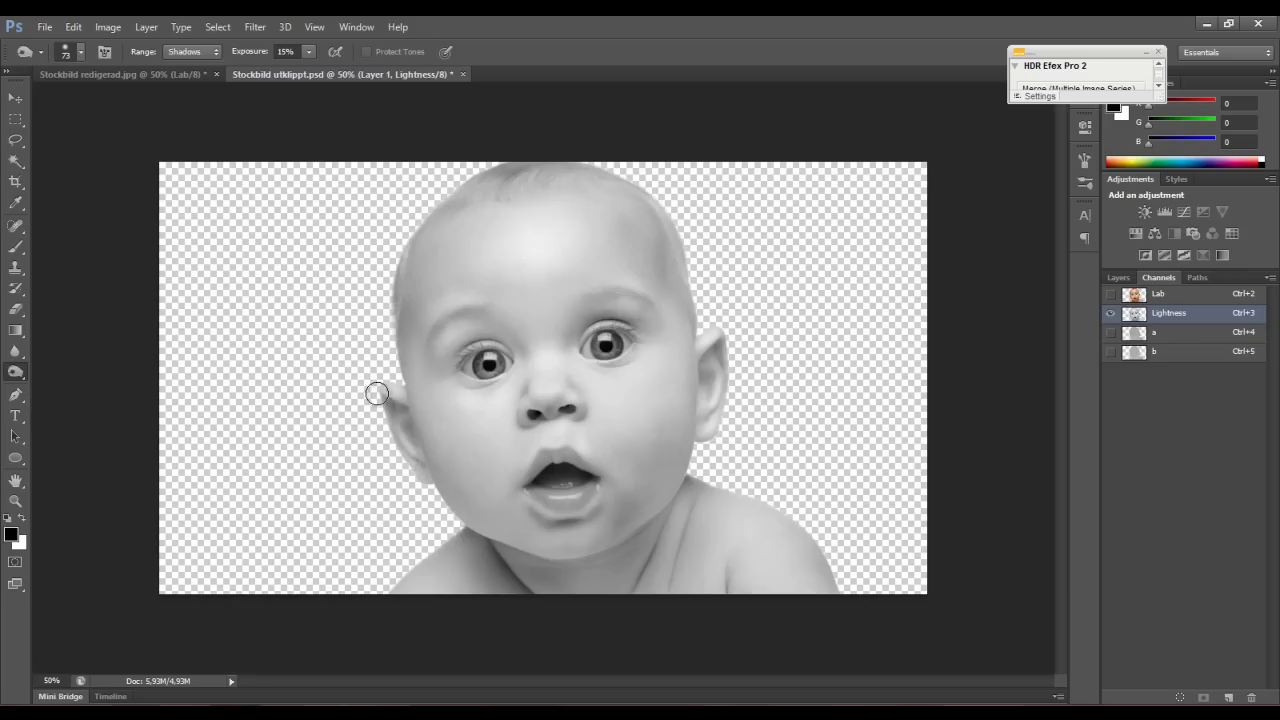
{"action": "left_click_drag", "start_coordinate": [562, 458], "coordinate": [588, 489]}
{"action": "right_click", "coordinate": [16, 373]}
{"action": "left_click", "coordinate": [85, 369]}
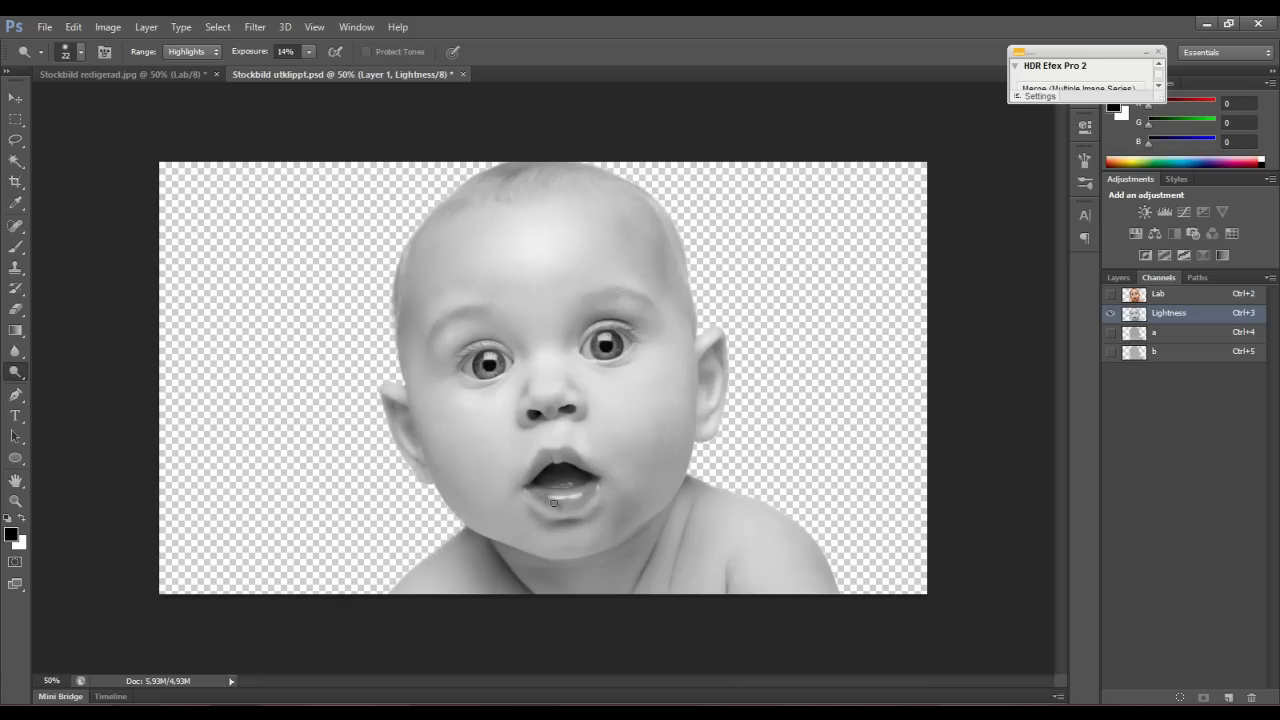
{"action": "key", "text": "alt"}
{"action": "mouse_move", "coordinate": [534, 174]}
{"action": "left_mouse_down"}
{"action": "mouse_move", "coordinate": [547, 183]}
{"action": "mouse_move", "coordinate": [489, 194]}
{"action": "mouse_move", "coordinate": [486, 171]}
{"action": "mouse_move", "coordinate": [443, 208]}
{"action": "left_mouse_up"}
{"action": "left_click_drag", "start_coordinate": [651, 205], "coordinate": [650, 201]}
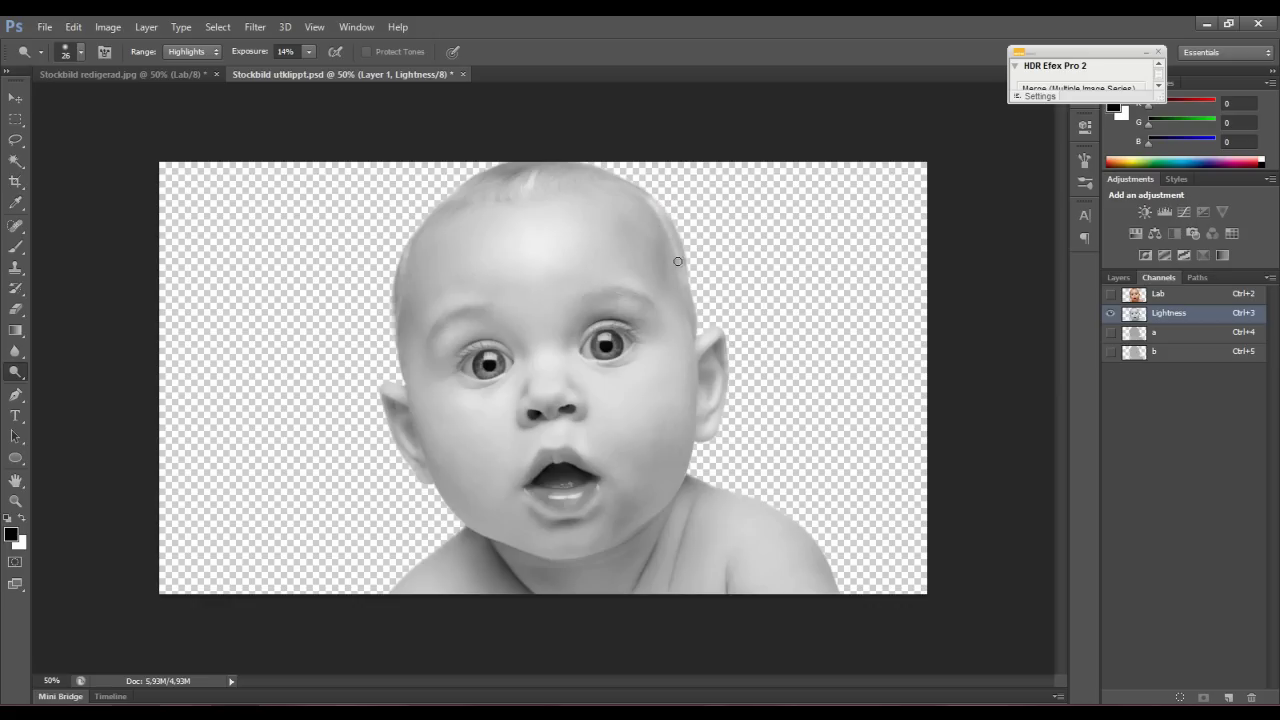
Dodge the shoulder, chin and neck crease with a brush up to 178 px
{"action": "mouse_move", "coordinate": [731, 535]}
{"action": "left_mouse_down"}
{"action": "mouse_move", "coordinate": [765, 533]}
{"action": "mouse_move", "coordinate": [751, 537]}
{"action": "mouse_move", "coordinate": [766, 566]}
{"action": "mouse_move", "coordinate": [814, 623]}
{"action": "mouse_move", "coordinate": [739, 566]}
{"action": "left_mouse_up"}
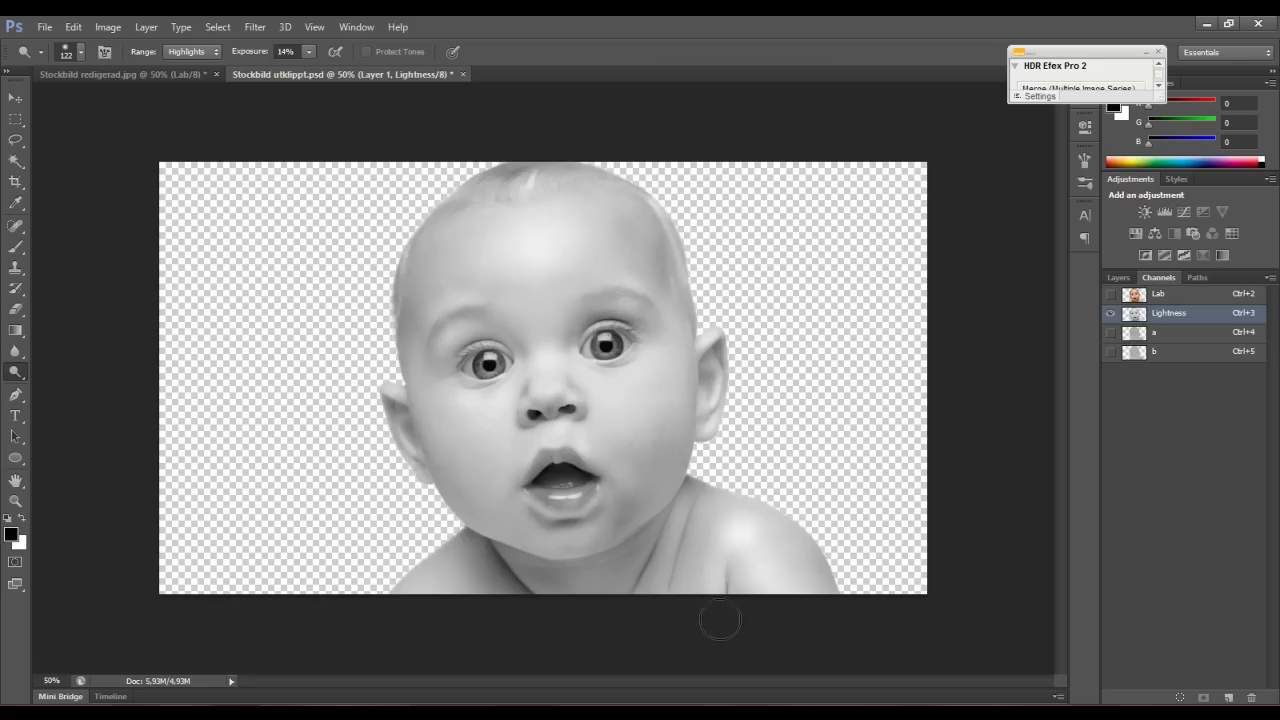
{"action": "left_click_drag", "start_coordinate": [751, 544], "coordinate": [766, 541]}
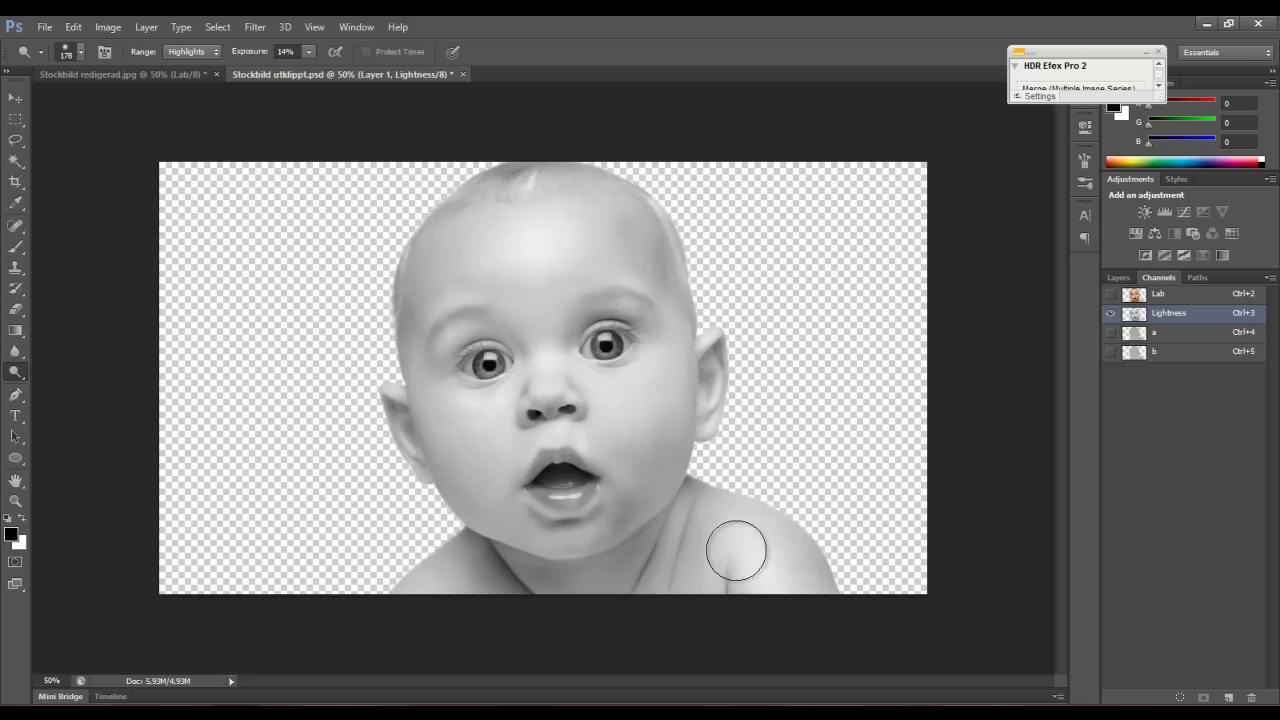
{"action": "mouse_move", "coordinate": [430, 590]}
{"action": "left_mouse_down"}
{"action": "mouse_move", "coordinate": [572, 580]}
{"action": "mouse_move", "coordinate": [561, 571]}
{"action": "left_mouse_up"}
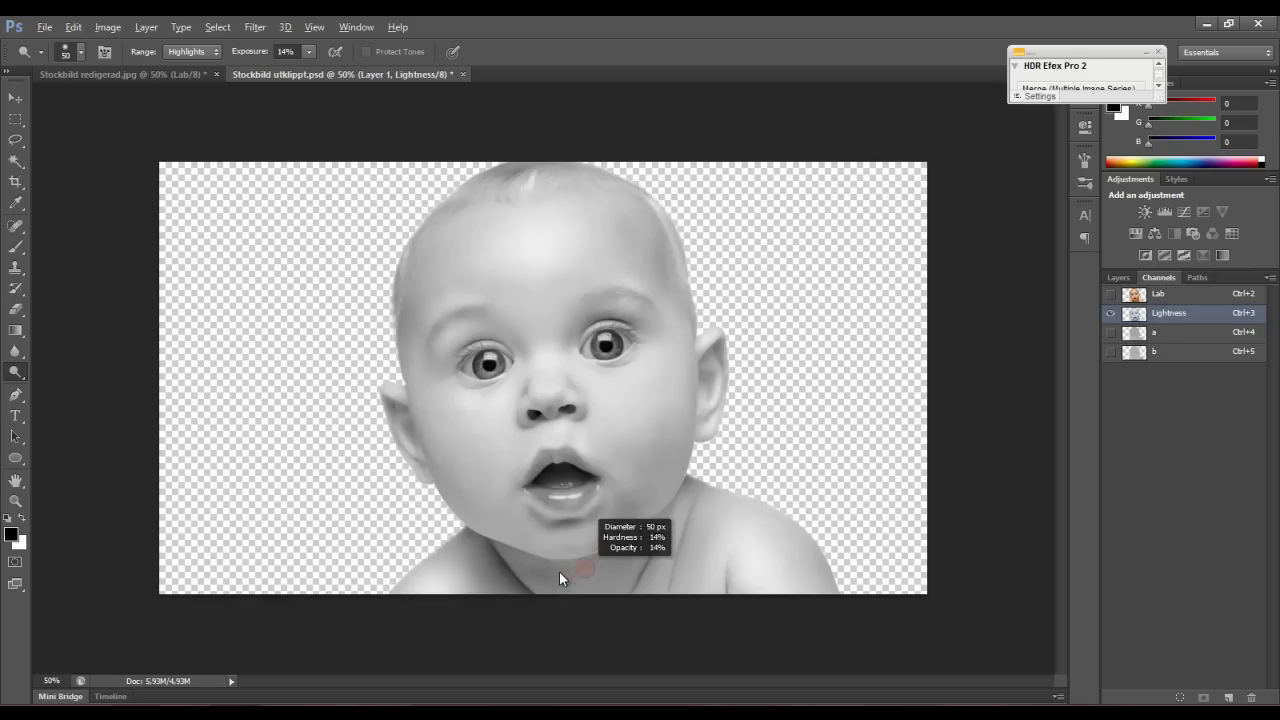
{"action": "left_click_drag", "start_coordinate": [676, 563], "coordinate": [713, 535]}
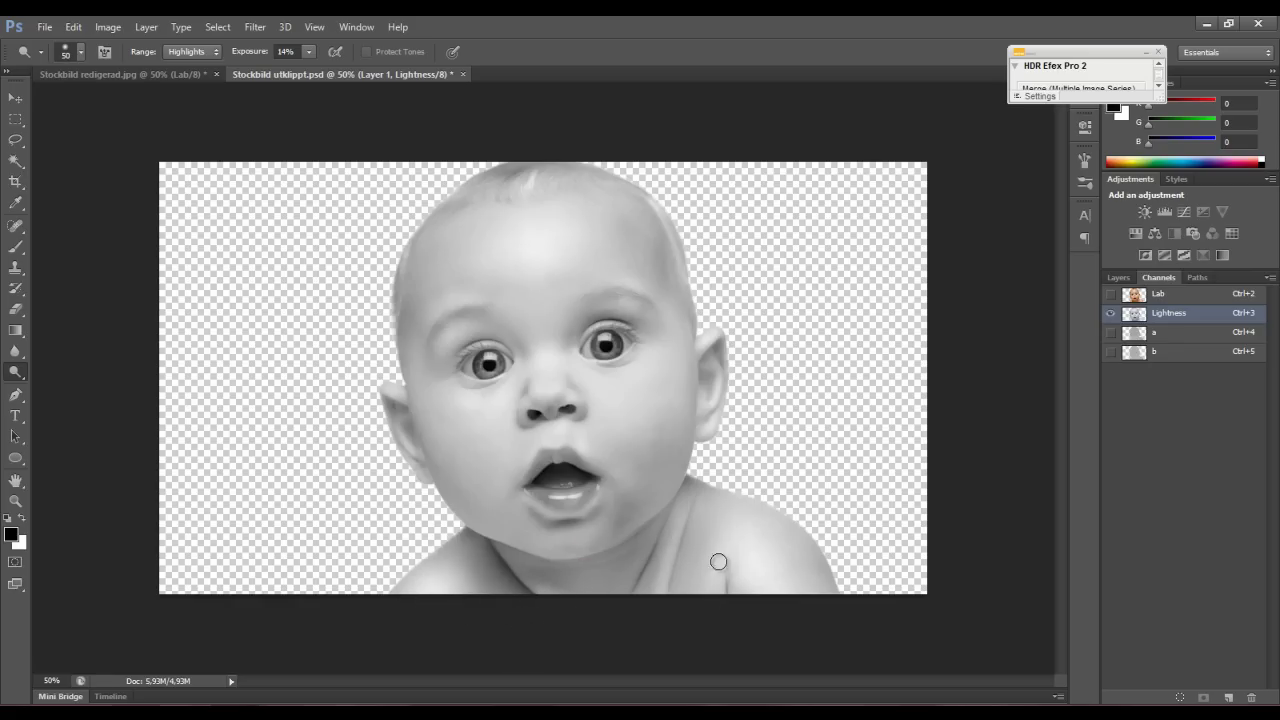
{"action": "left_click_drag", "start_coordinate": [735, 557], "coordinate": [729, 545]}
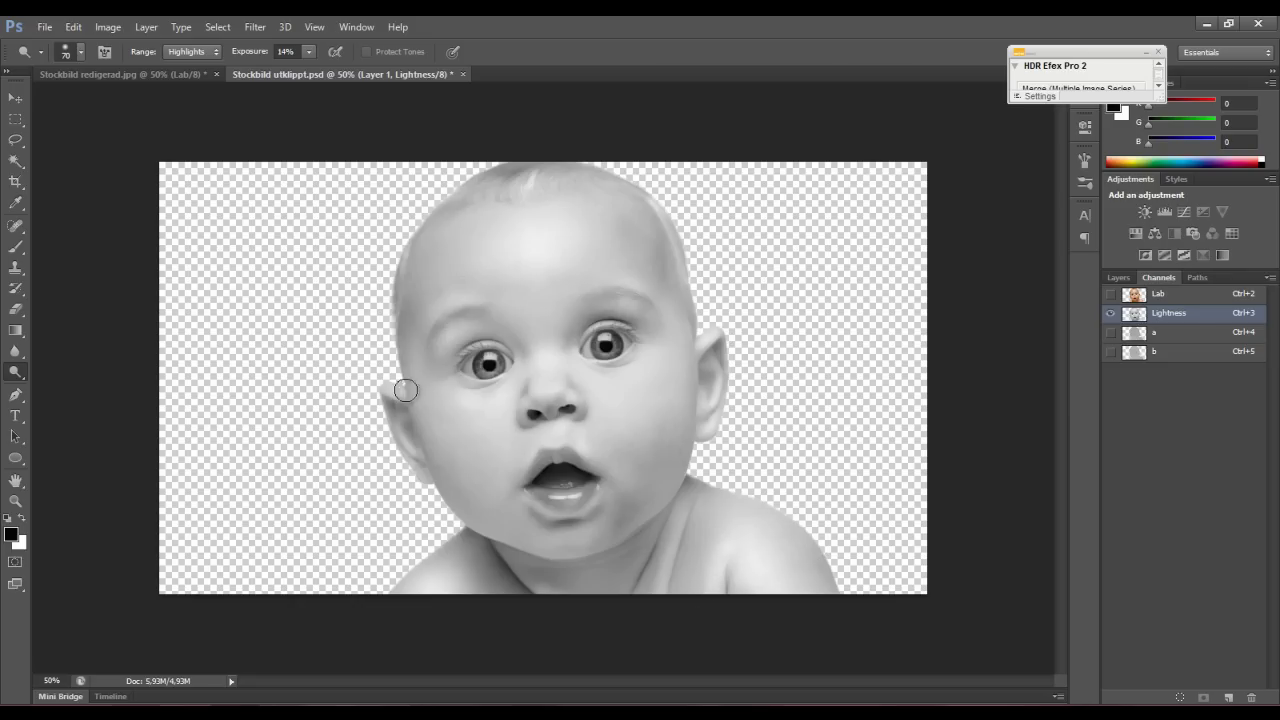
{"action": "left_click_drag", "start_coordinate": [470, 362], "coordinate": [459, 366]}
Burn both of the baby's irises with the Burn tool at Shadows, 15%
{"action": "right_click", "coordinate": [20, 376]}
{"action": "left_click", "coordinate": [60, 386]}
{"action": "left_click_drag", "start_coordinate": [488, 364], "coordinate": [497, 357]}
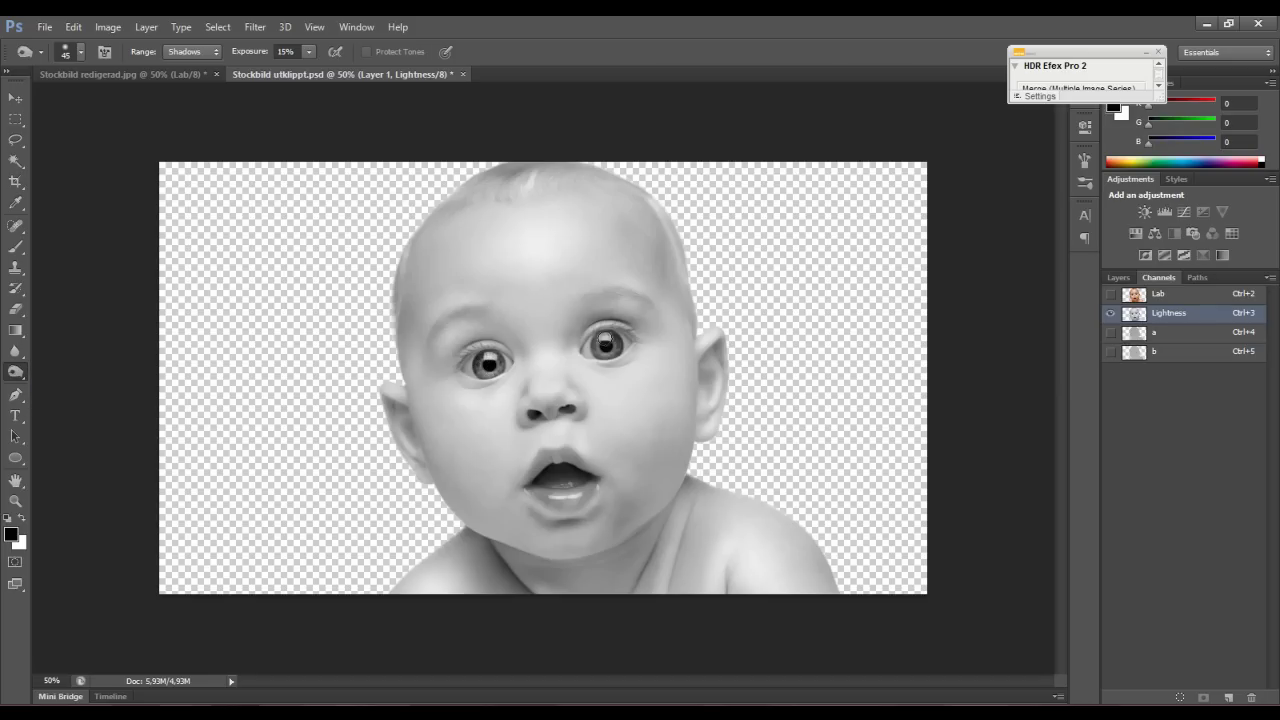
{"action": "left_click_drag", "start_coordinate": [598, 346], "coordinate": [612, 349]}
Show the full-colour Lab composite and add a new Layer 2 below Layer 1
{"action": "left_click", "coordinate": [1110, 295]}
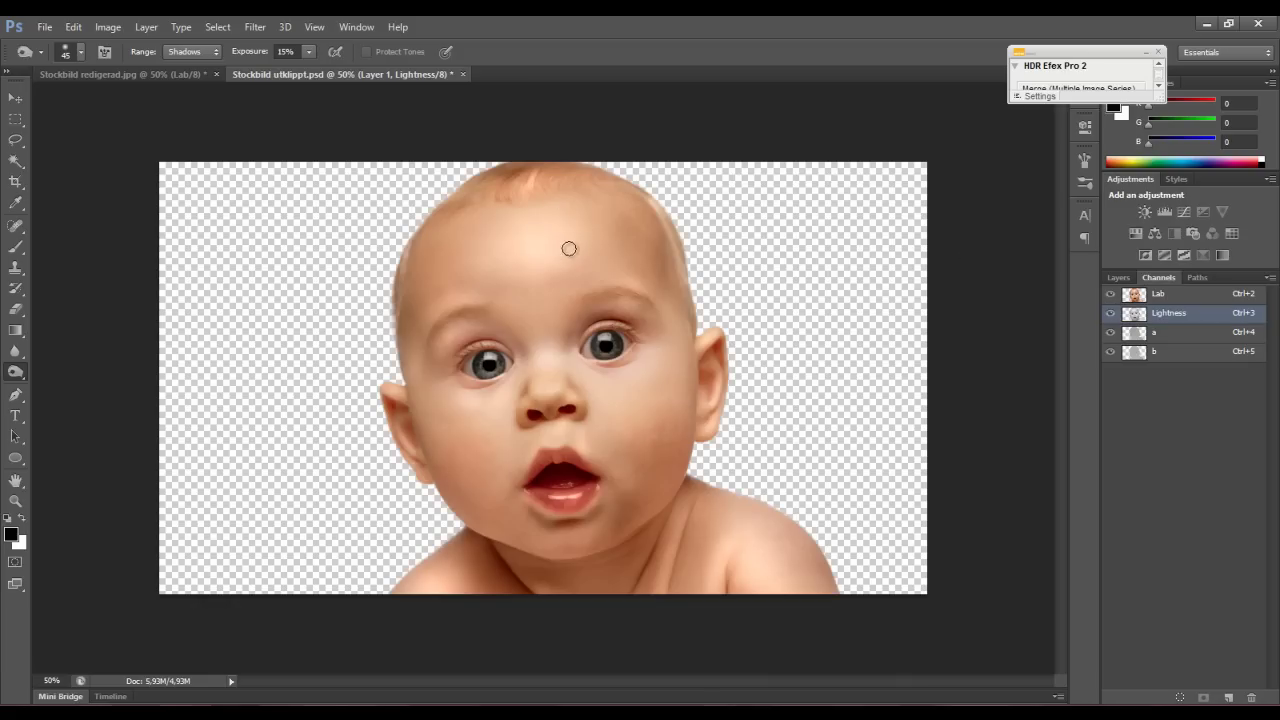
{"action": "left_click", "coordinate": [1112, 279]}
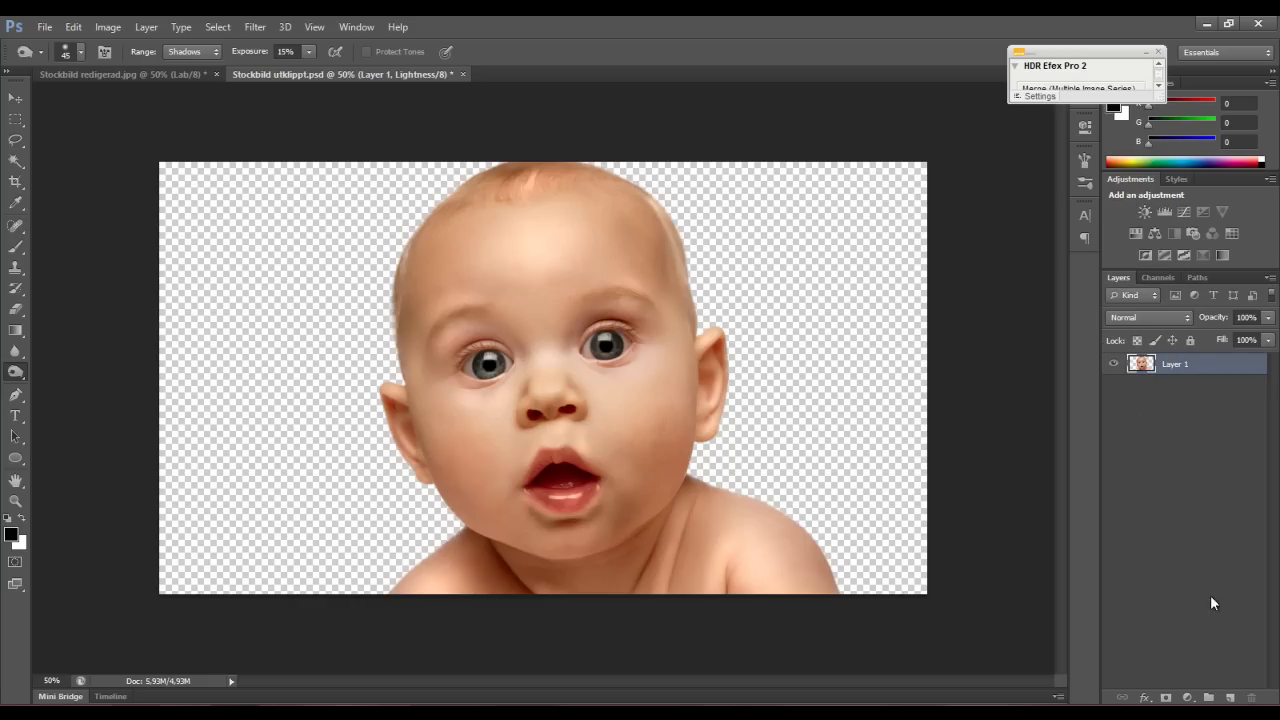
{"action": "left_click", "coordinate": [1231, 697]}
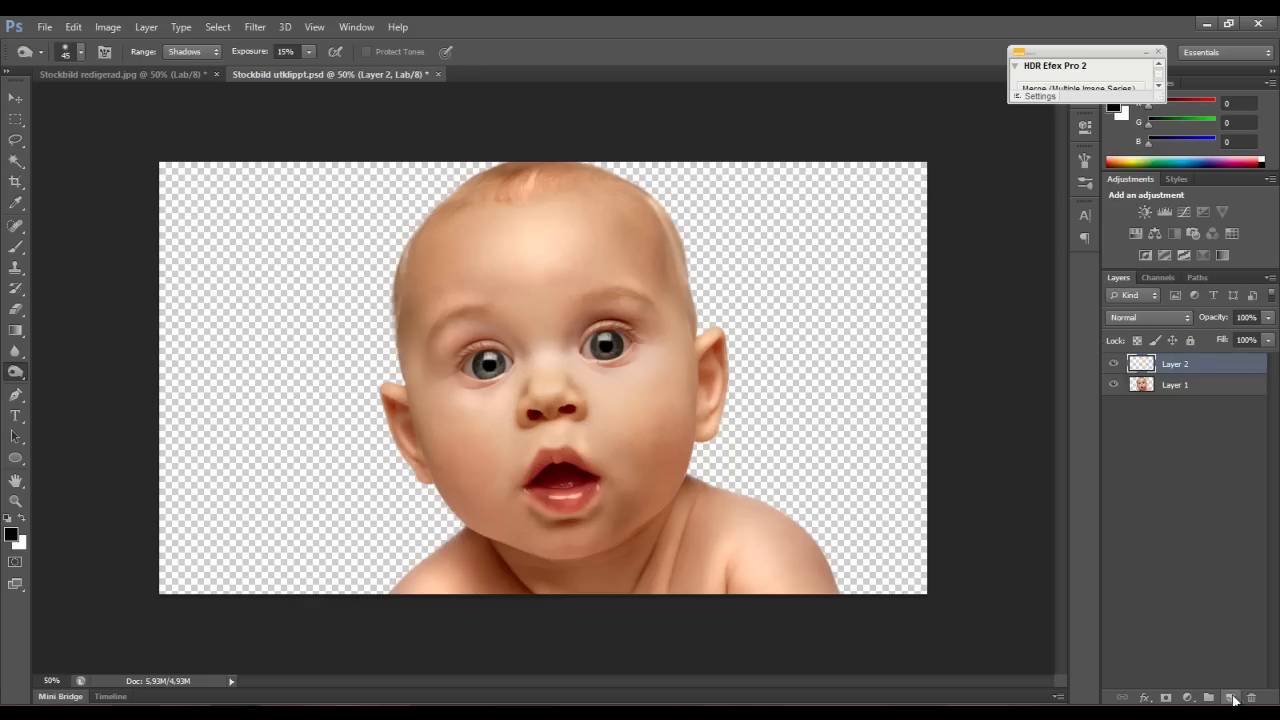
{"action": "left_click_drag", "start_coordinate": [1170, 390], "coordinate": [1181, 363]}
Create a white-to-blue (#2f709d) gradient for the Gradient tool
{"action": "left_click", "coordinate": [16, 333]}
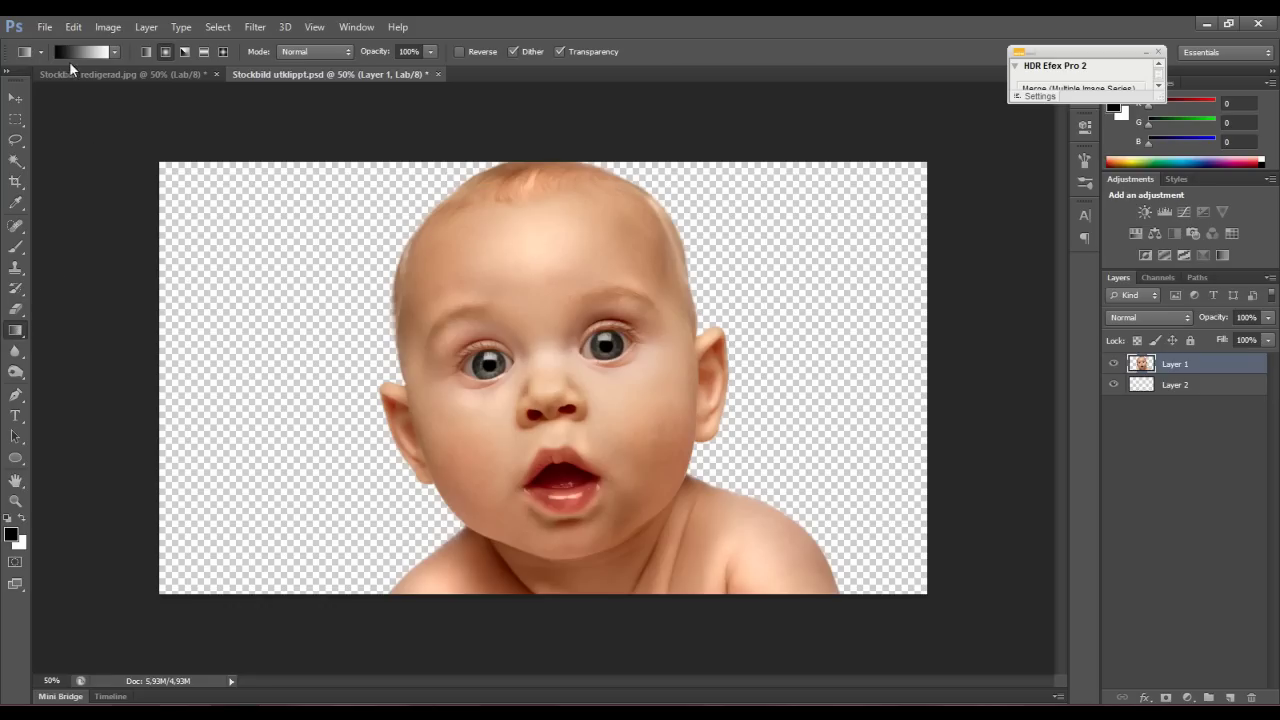
{"action": "left_click", "coordinate": [77, 53]}
{"action": "double_click", "coordinate": [90, 240]}
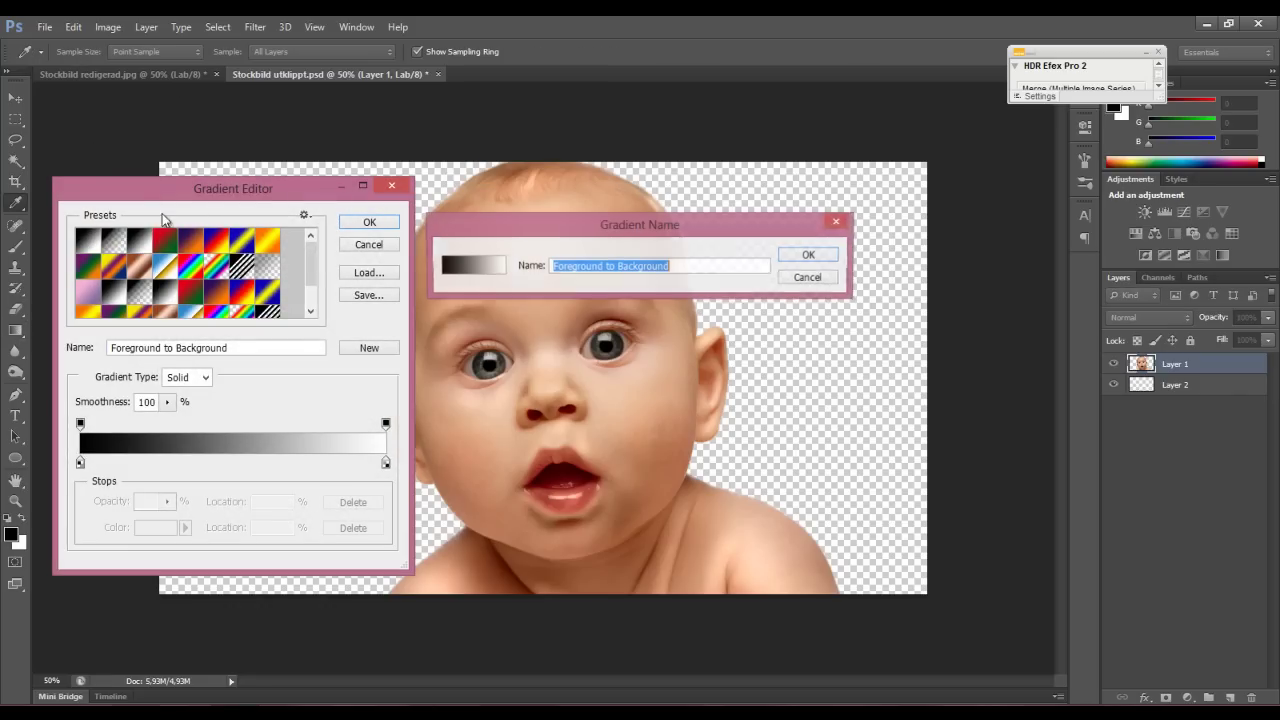
{"action": "left_click", "coordinate": [803, 278]}
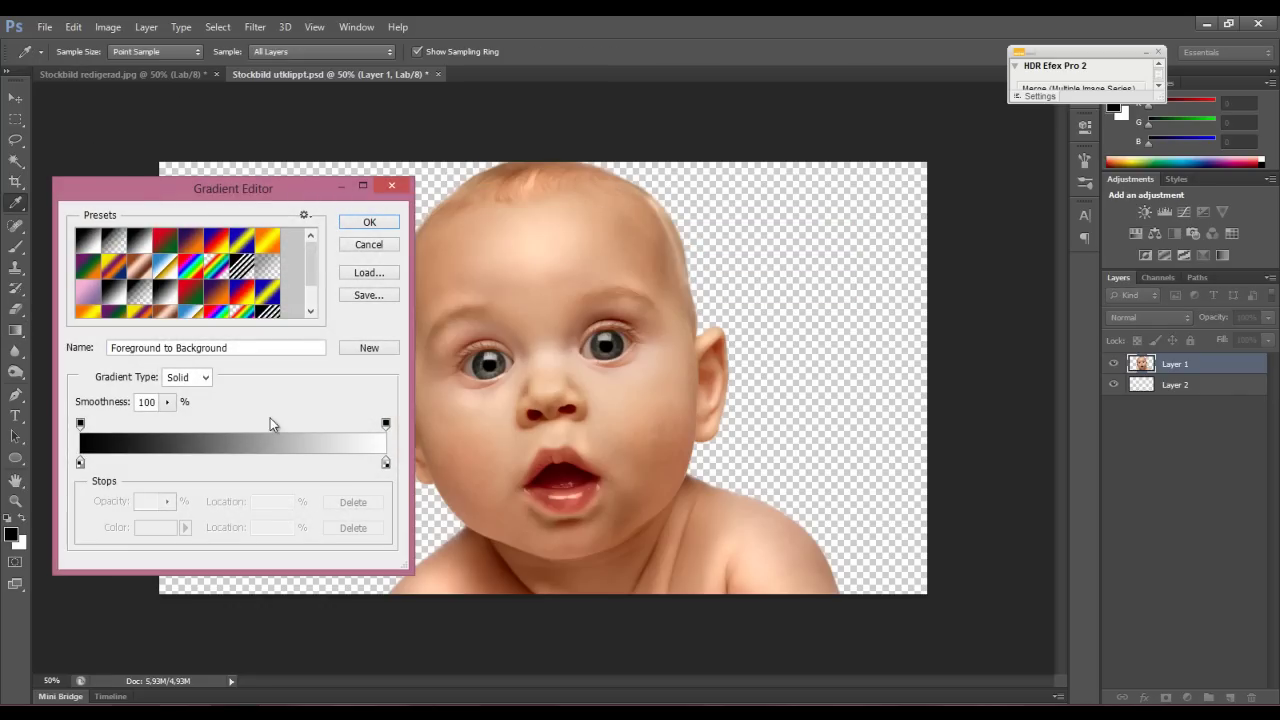
{"action": "double_click", "coordinate": [80, 463]}
{"action": "left_click", "coordinate": [852, 286]}
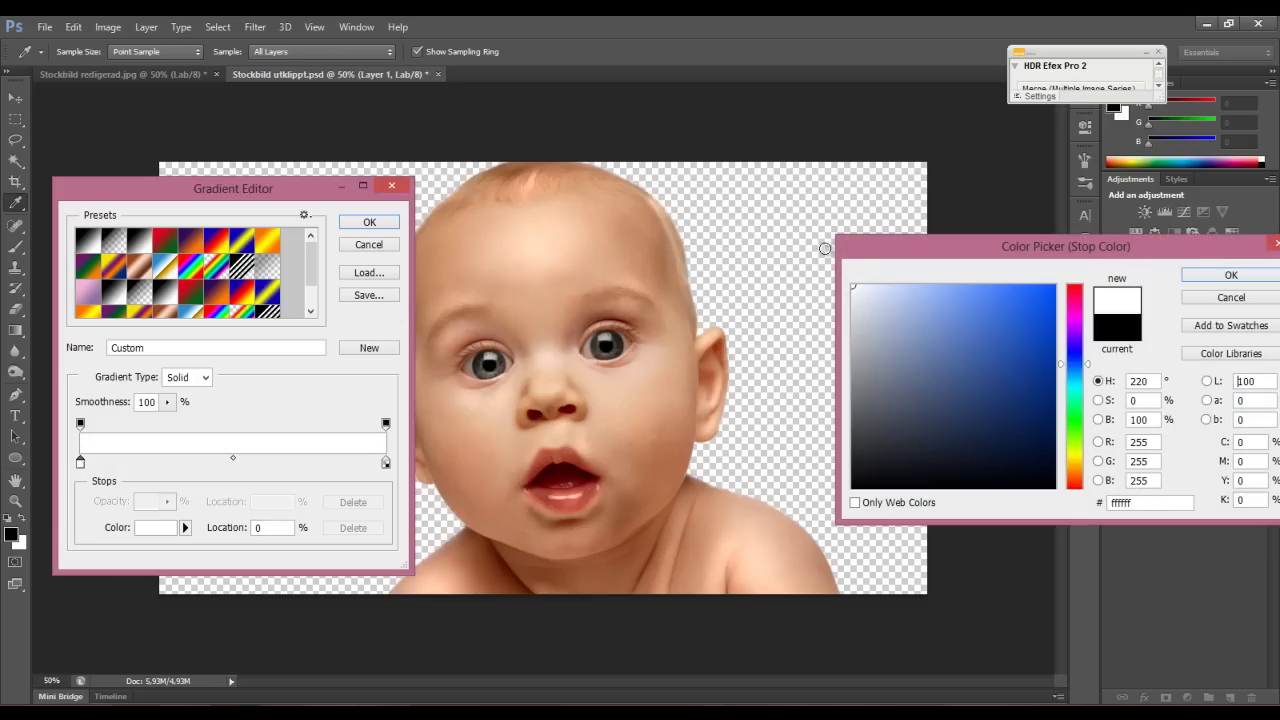
{"action": "left_click", "coordinate": [1229, 275]}
{"action": "double_click", "coordinate": [386, 462]}
{"action": "left_click", "coordinate": [1073, 372]}
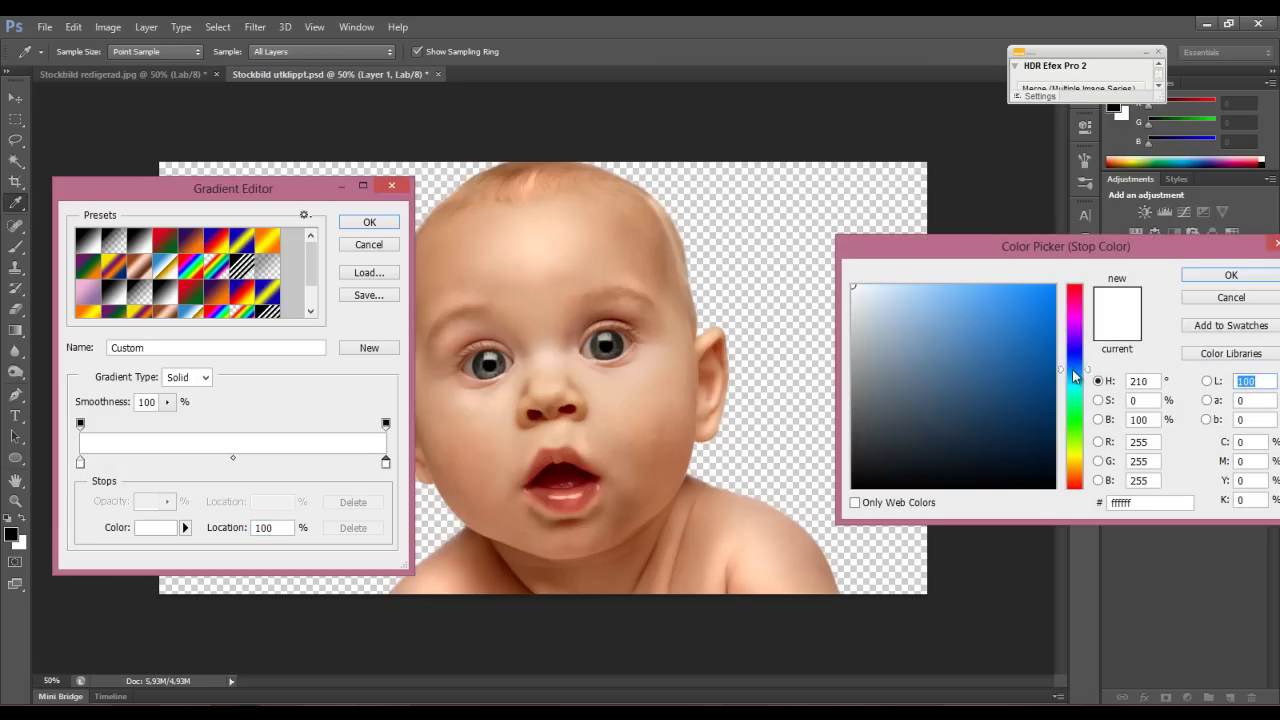
{"action": "left_click_drag", "start_coordinate": [991, 368], "coordinate": [994, 363]}
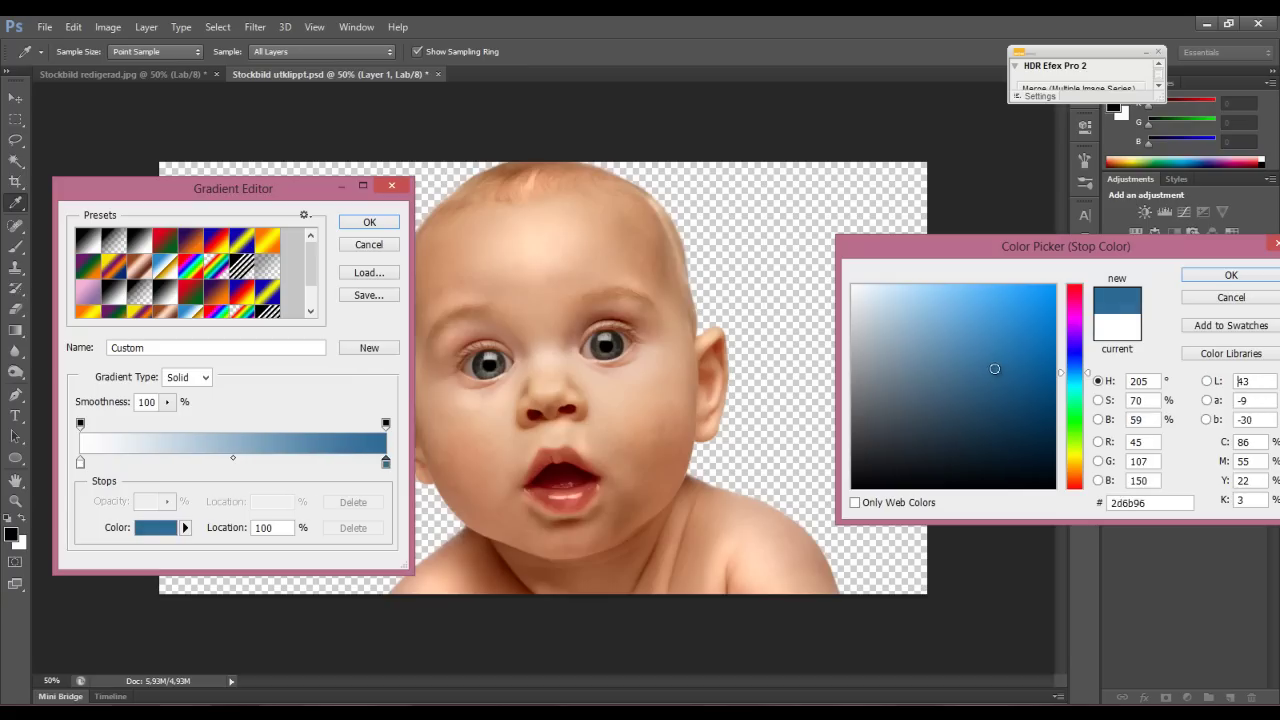
{"action": "left_click", "coordinate": [1218, 276]}
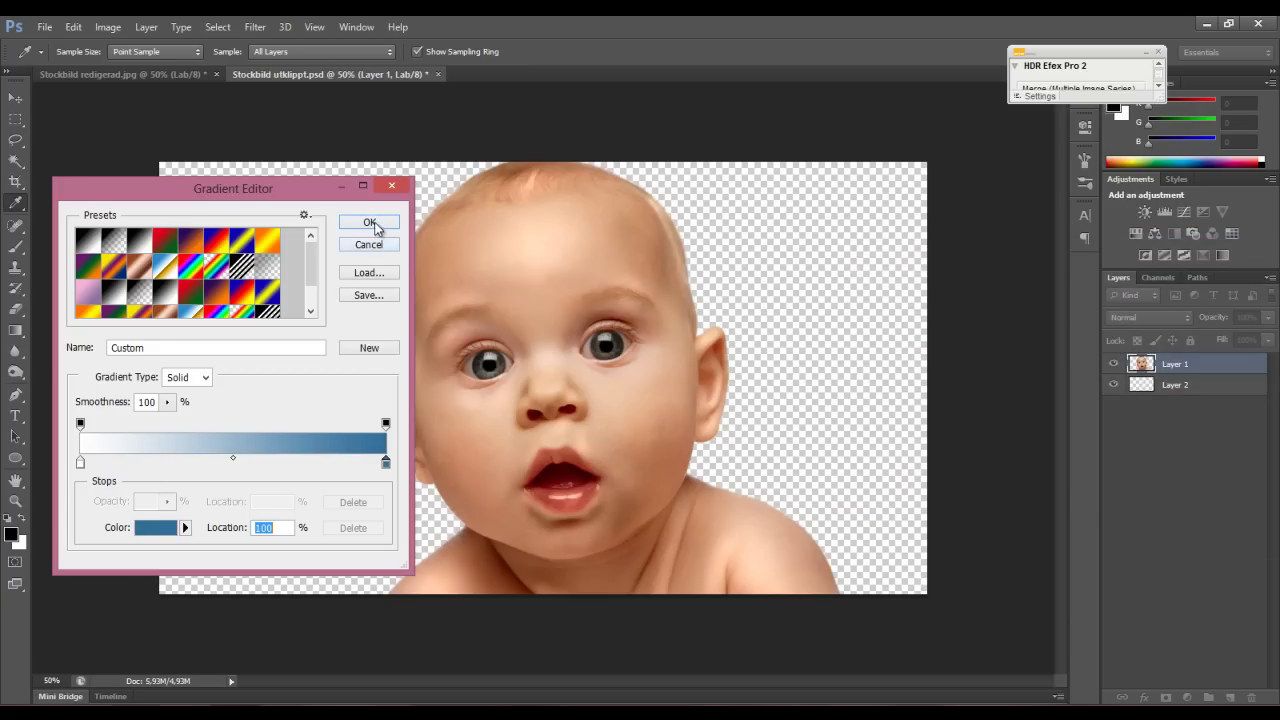
{"action": "left_click", "coordinate": [375, 228]}
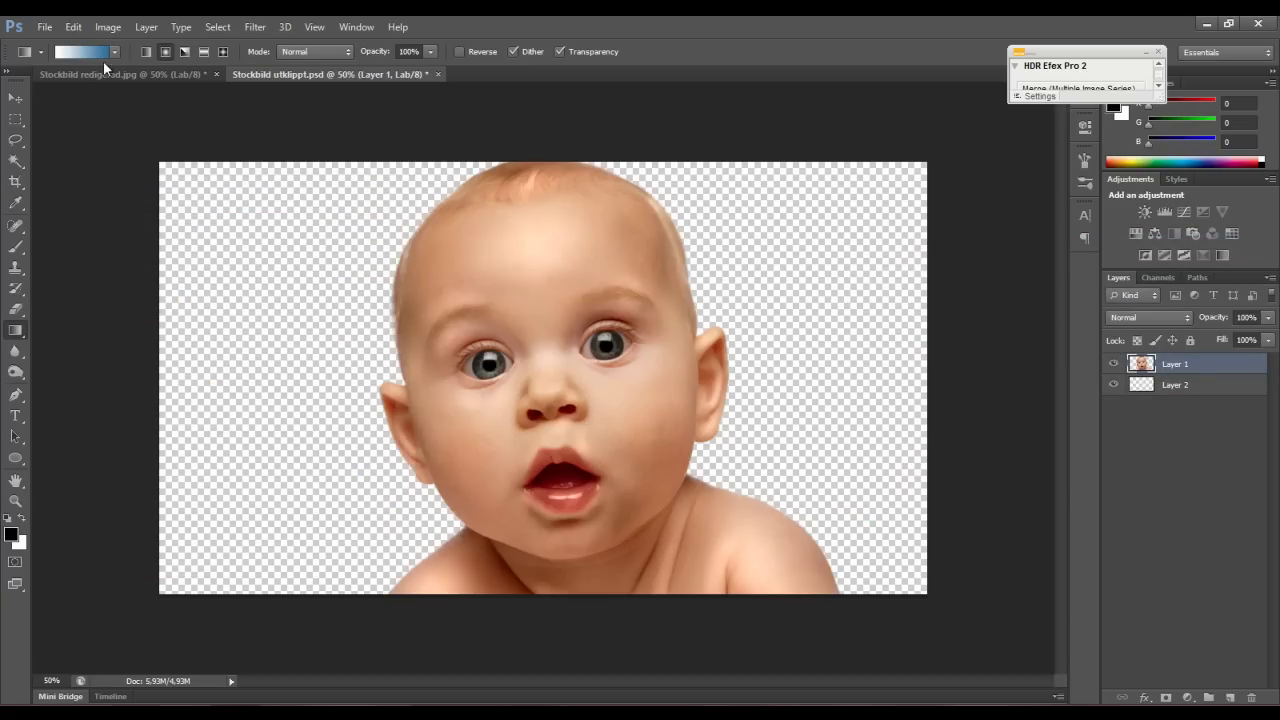
Fill Layer 2 with a radial gradient dragged from the baby's nose to the left edge
{"action": "left_click", "coordinate": [165, 53]}
{"action": "left_click_drag", "start_coordinate": [519, 362], "coordinate": [140, 358]}
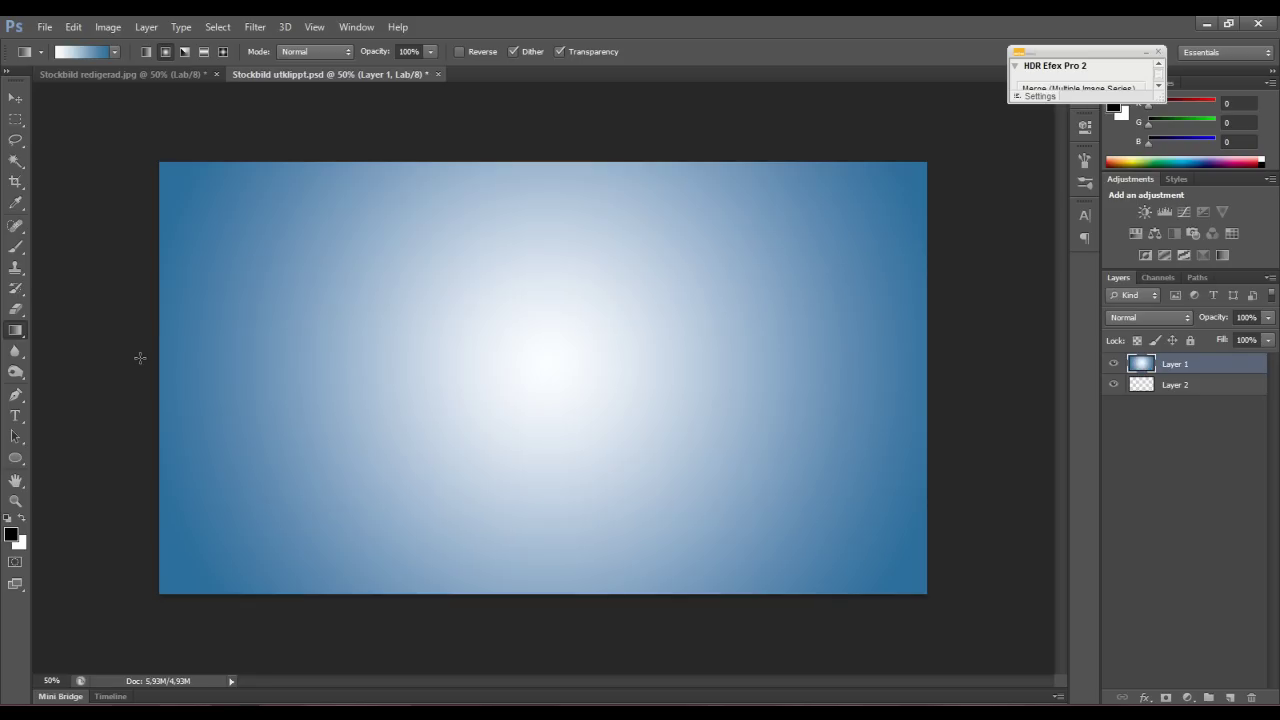
{"action": "key", "text": "ctrl+z"}
{"action": "left_click", "coordinate": [1206, 388]}
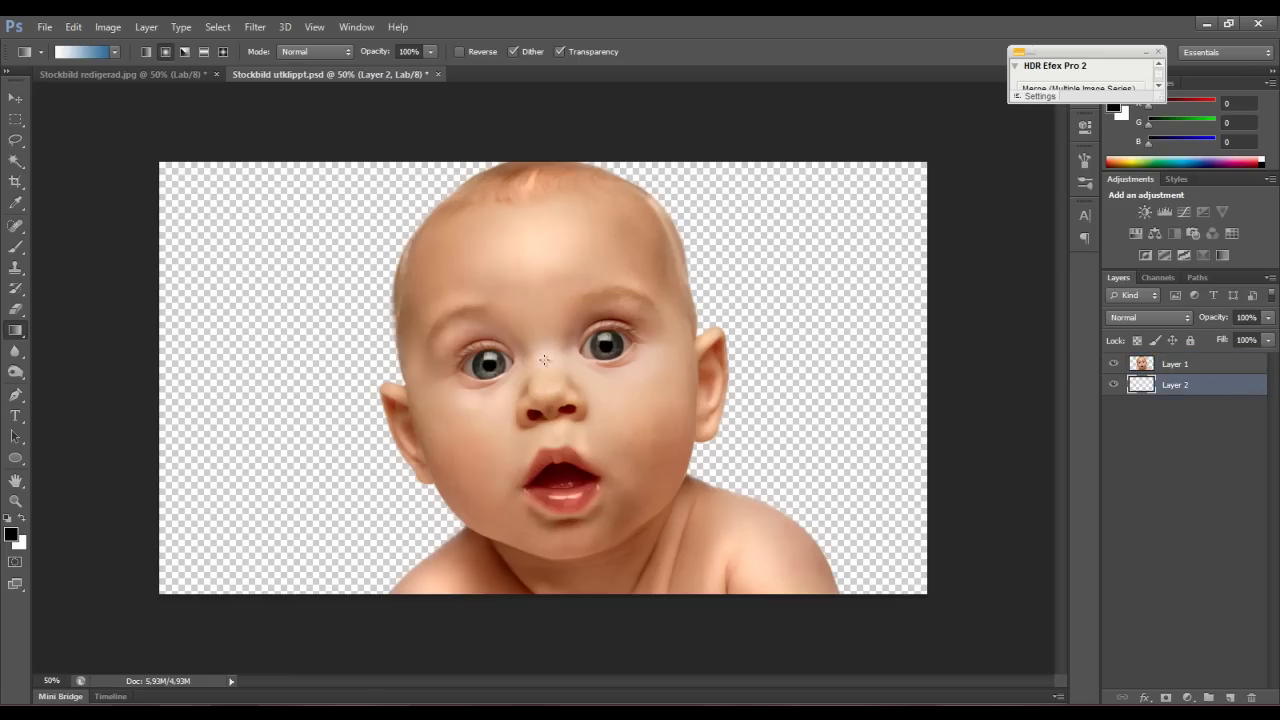
{"action": "left_click_drag", "start_coordinate": [544, 360], "coordinate": [133, 353]}
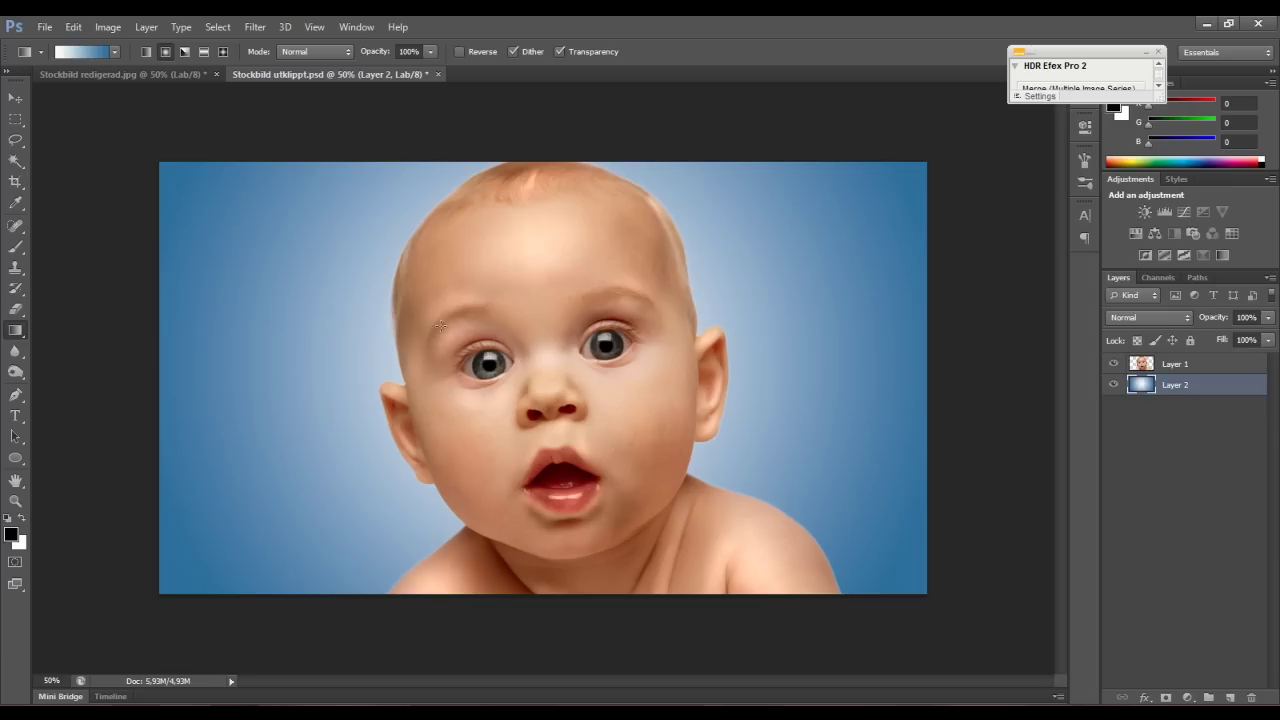
{"action": "key", "text": "ctrl+z"}
{"action": "left_click_drag", "start_coordinate": [551, 355], "coordinate": [133, 345]}
Add a Hue/Saturation adjustment layer above Layer 1 with saturation -47
{"action": "left_click", "coordinate": [1216, 371]}
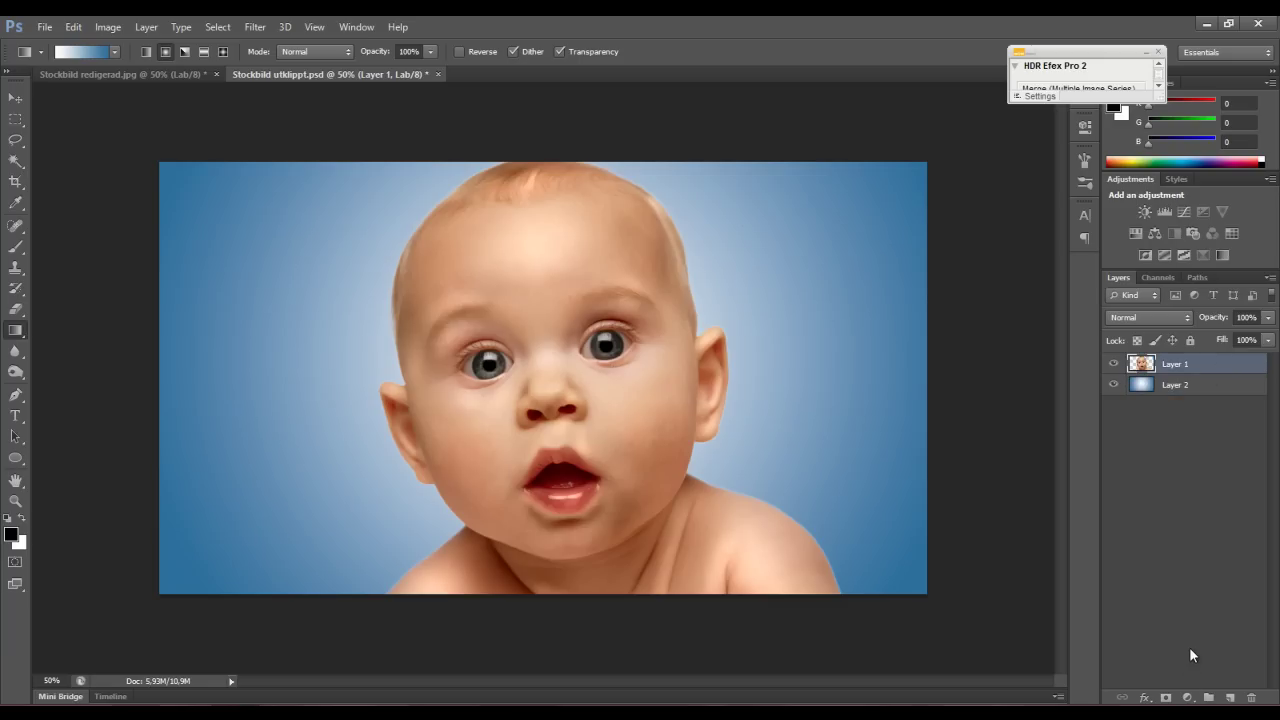
{"action": "left_click", "coordinate": [1189, 697]}
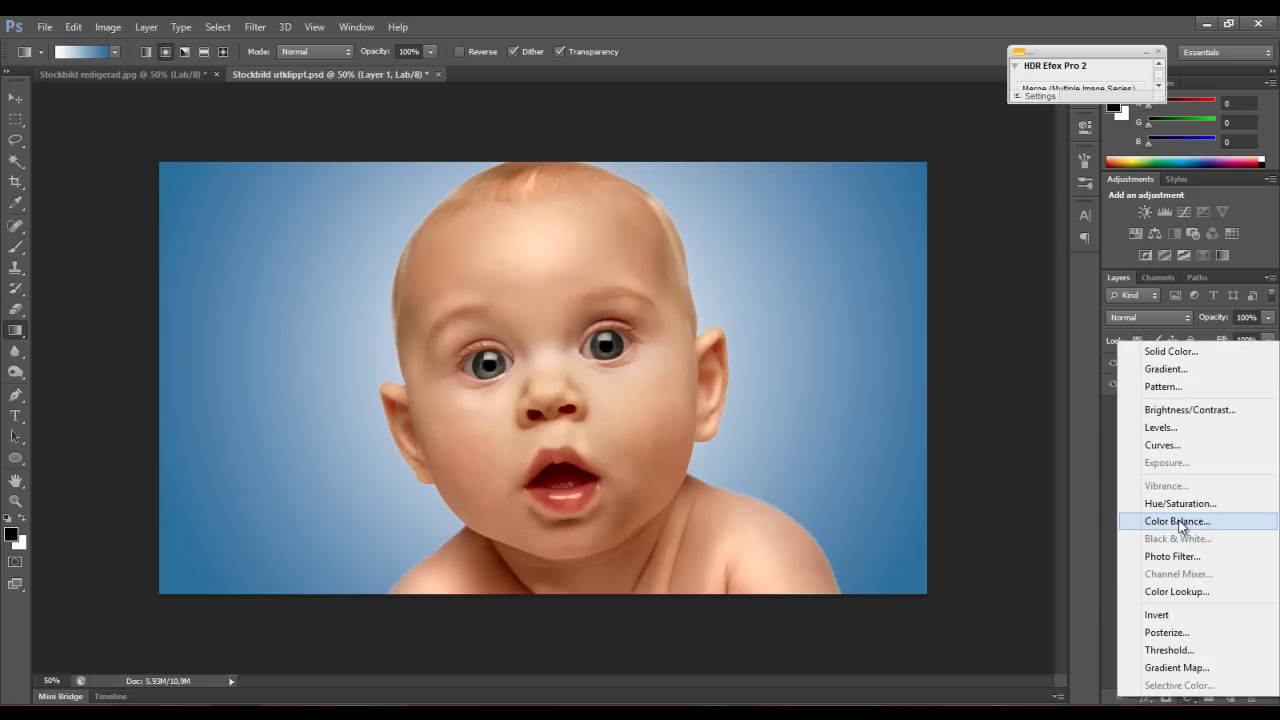
{"action": "left_click", "coordinate": [1114, 471]}
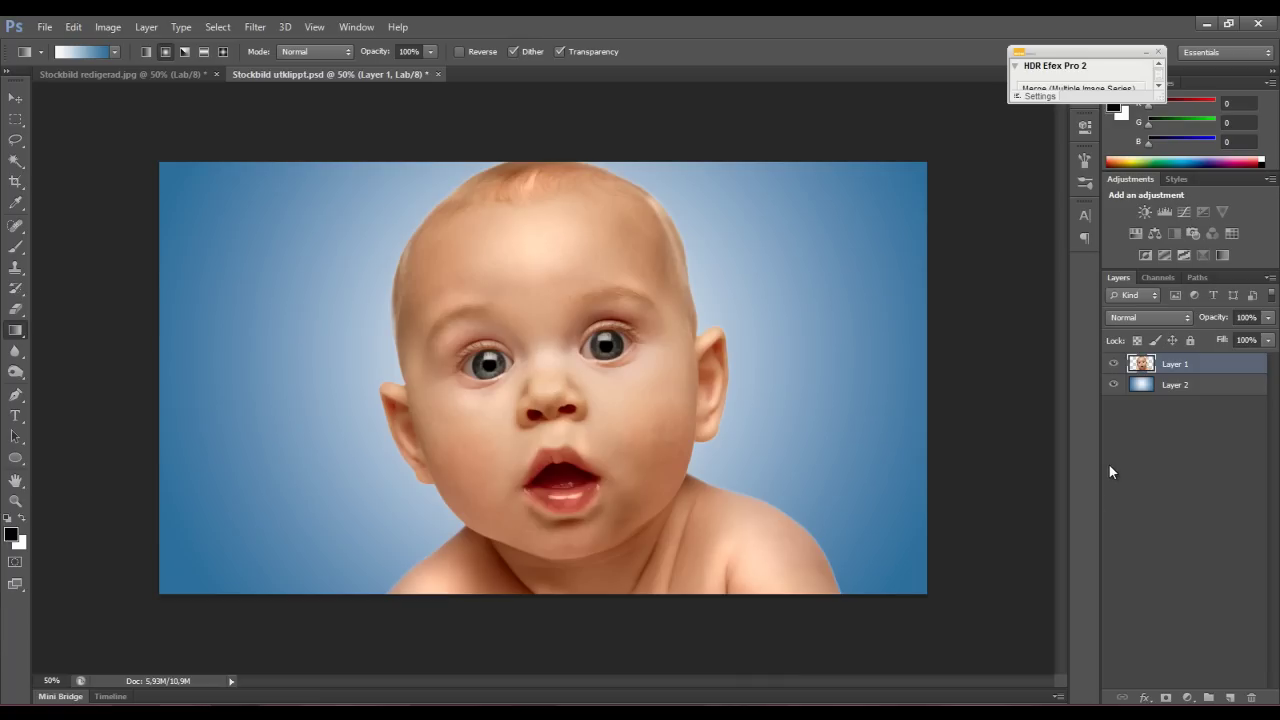
{"action": "left_click", "coordinate": [1189, 697]}
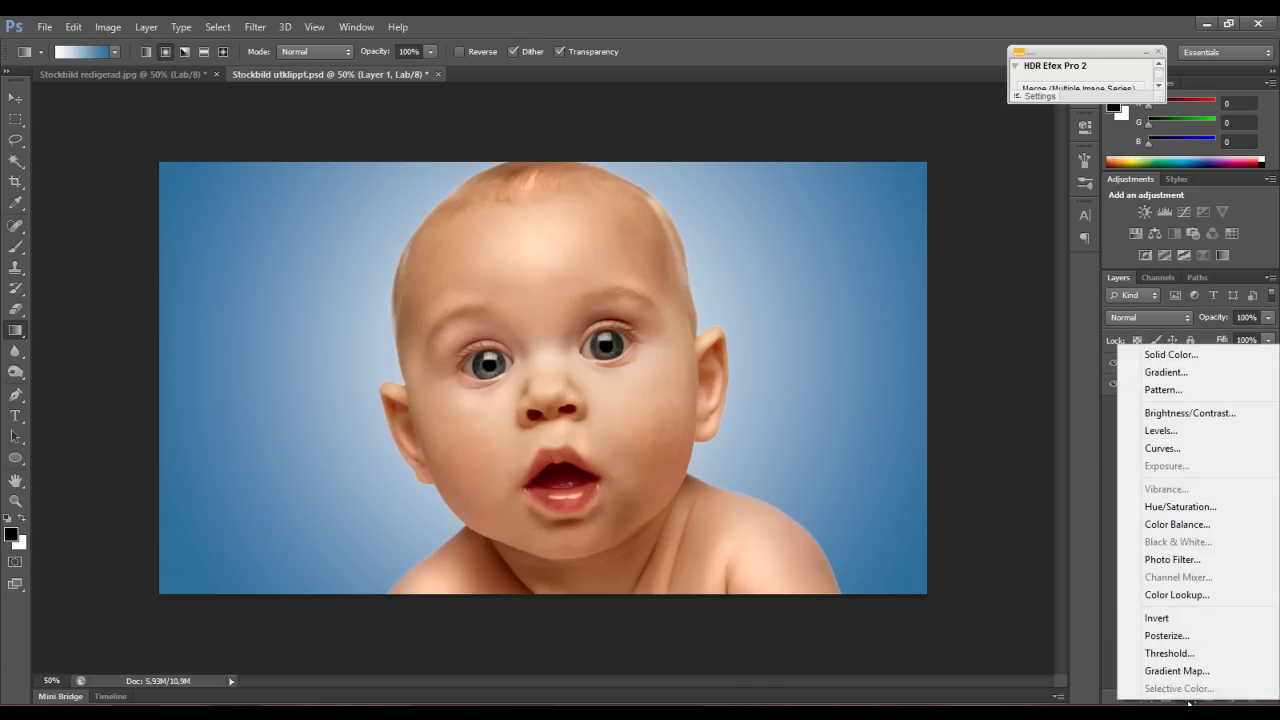
{"action": "left_click", "coordinate": [1173, 507]}
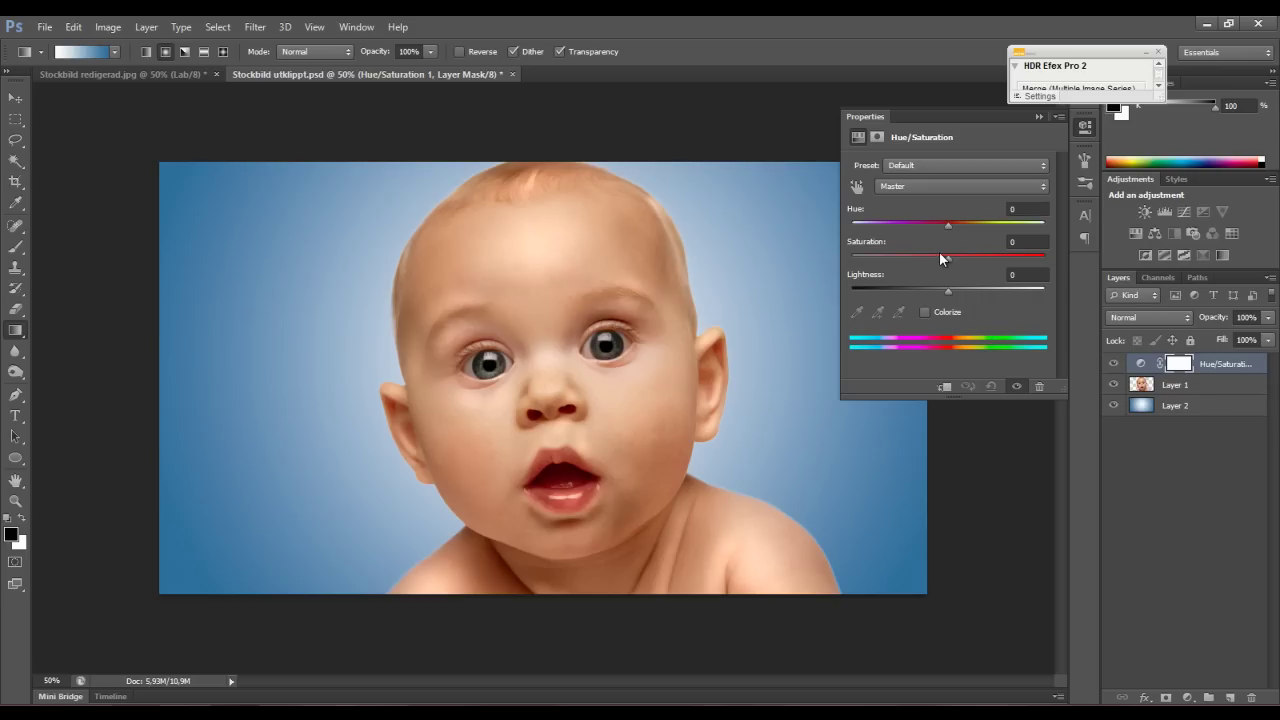
{"action": "left_click_drag", "start_coordinate": [949, 260], "coordinate": [902, 257]}
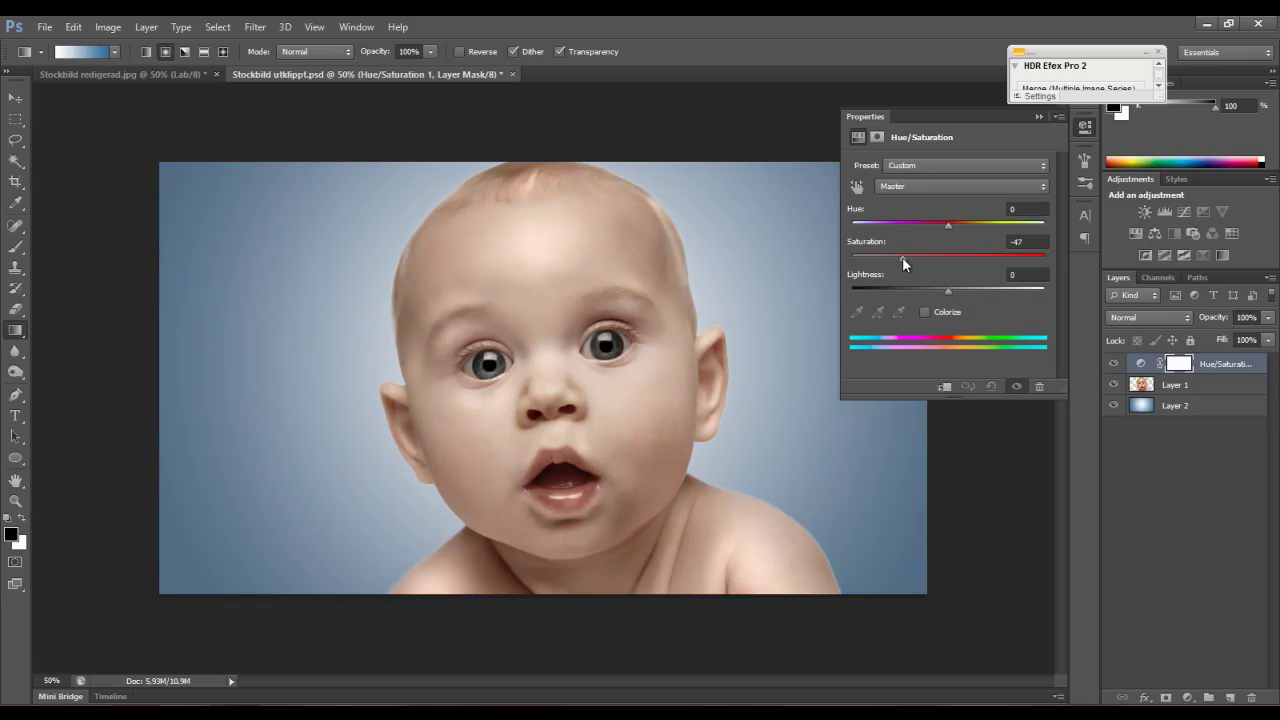
{"action": "left_click", "coordinate": [1039, 117]}
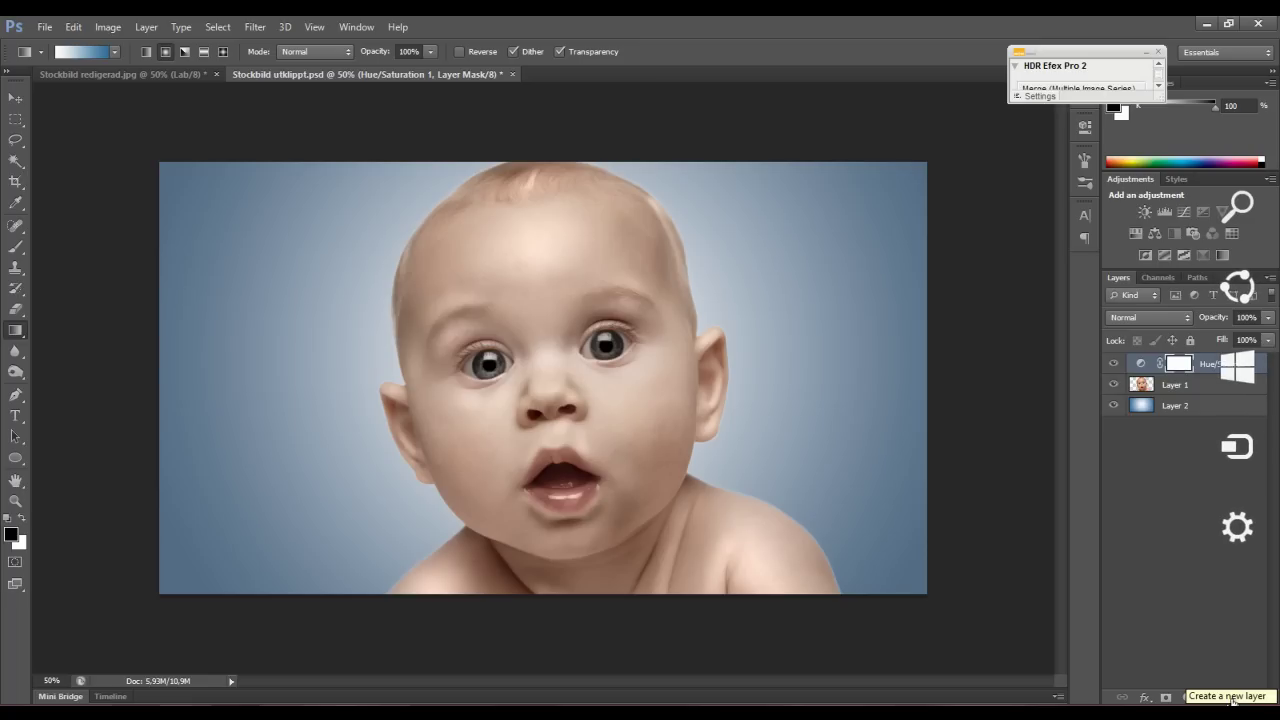
Add a new top layer and fill the whole canvas with black
{"action": "left_click", "coordinate": [1231, 698]}
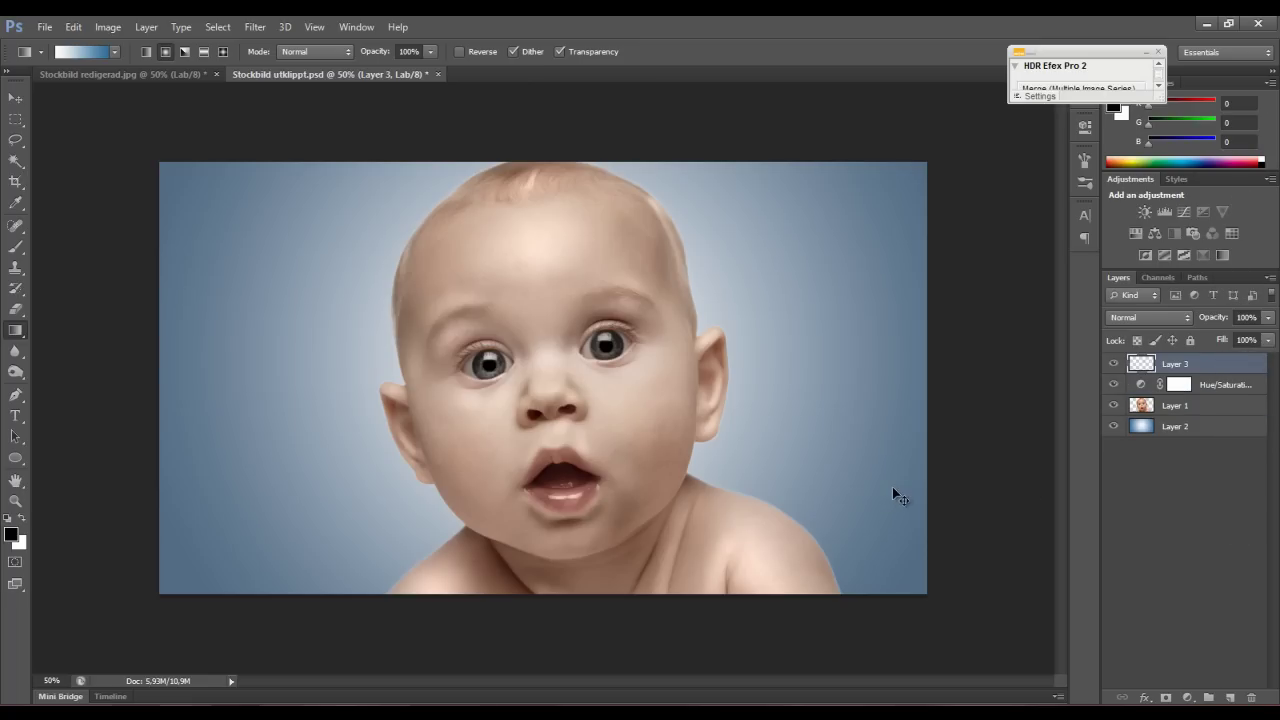
{"action": "key", "text": "ctrl+a"}
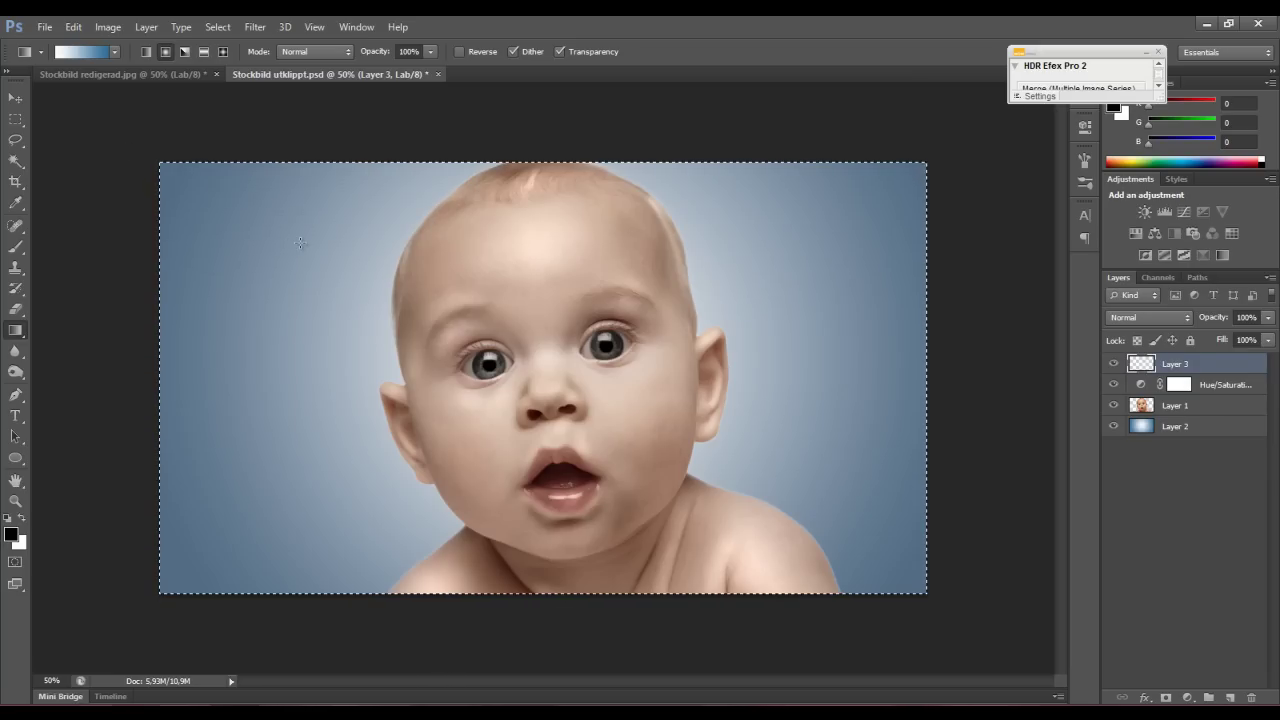
{"action": "key", "text": "alt+BackSpace"}
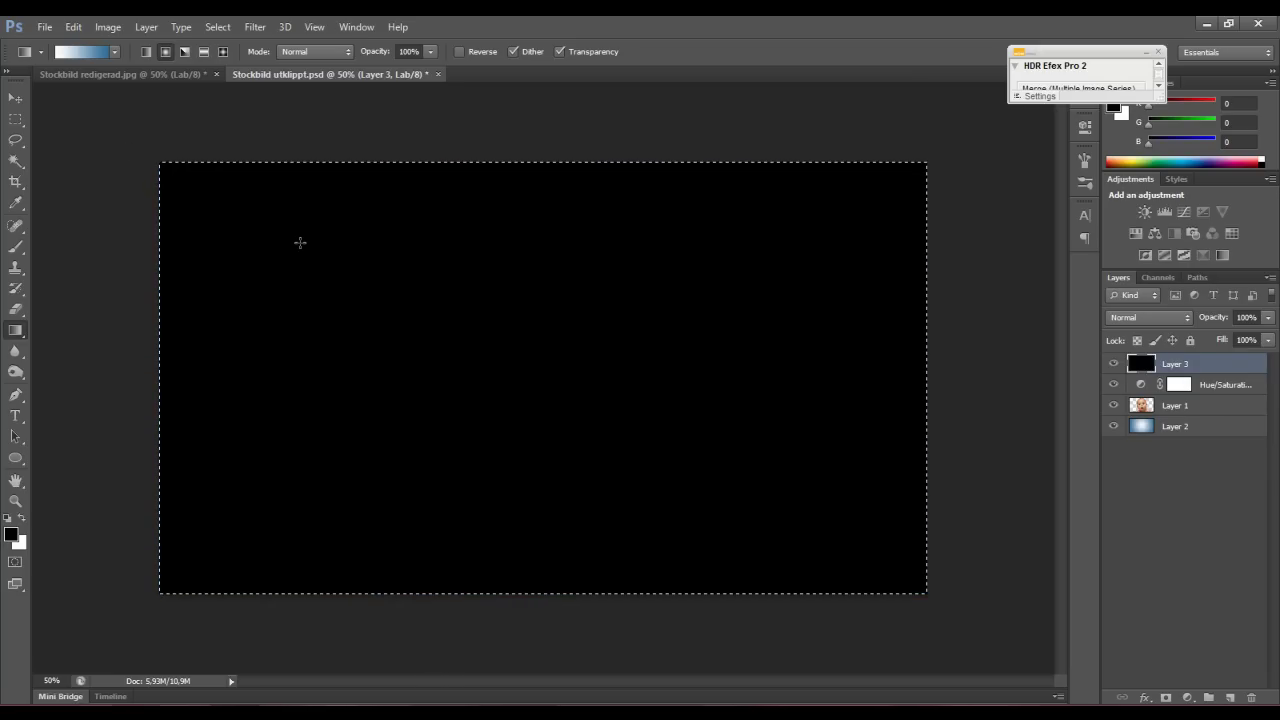
{"action": "key", "text": "ctrl+d"}
Erase the black centre with a huge eraser brush to reveal the baby's face
{"action": "left_click", "coordinate": [16, 309]}
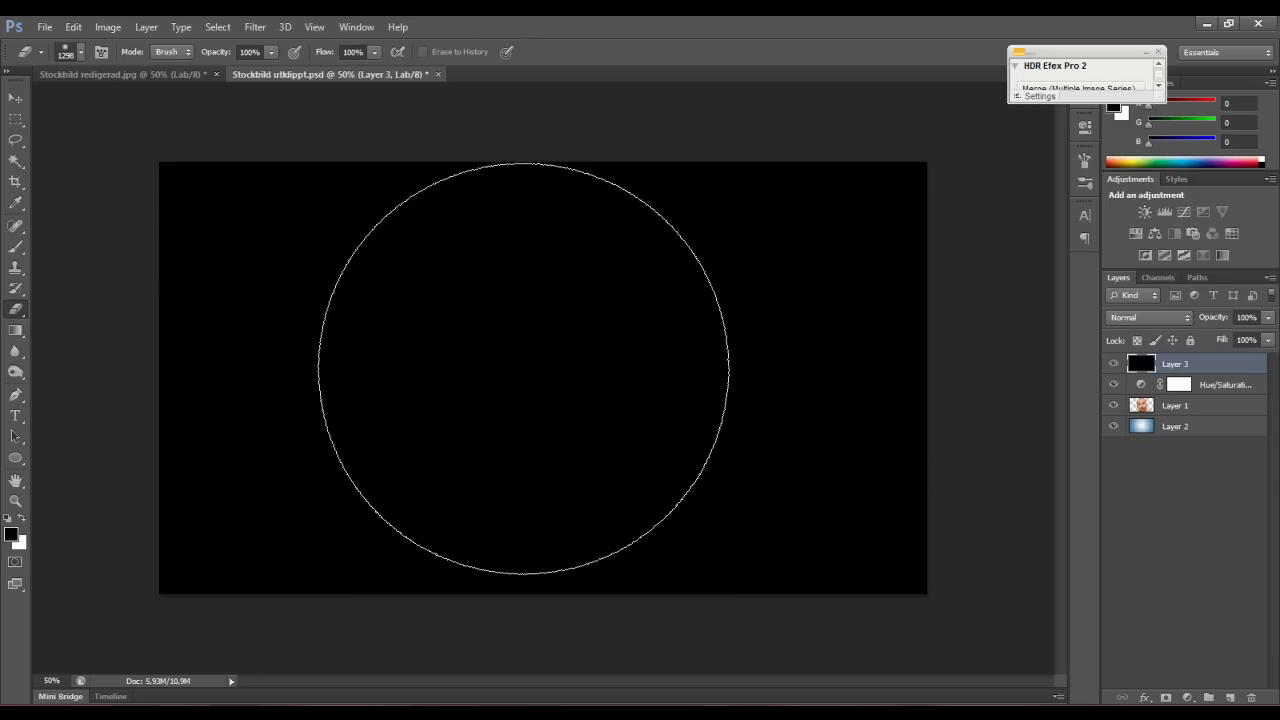
{"action": "mouse_move", "coordinate": [524, 369]}
{"action": "left_mouse_down"}
{"action": "mouse_move", "coordinate": [578, 368]}
{"action": "mouse_move", "coordinate": [556, 375]}
{"action": "left_mouse_up"}
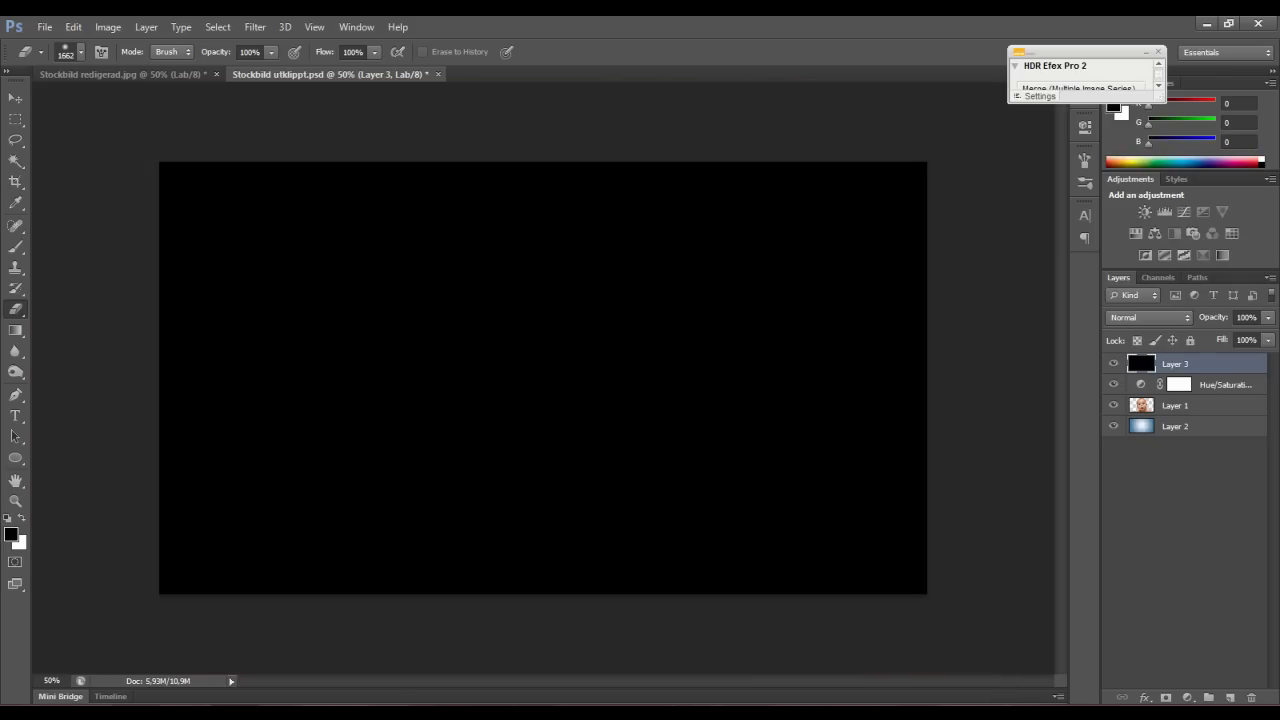
{"action": "left_click", "coordinate": [543, 375]}
{"action": "left_click", "coordinate": [543, 375]}
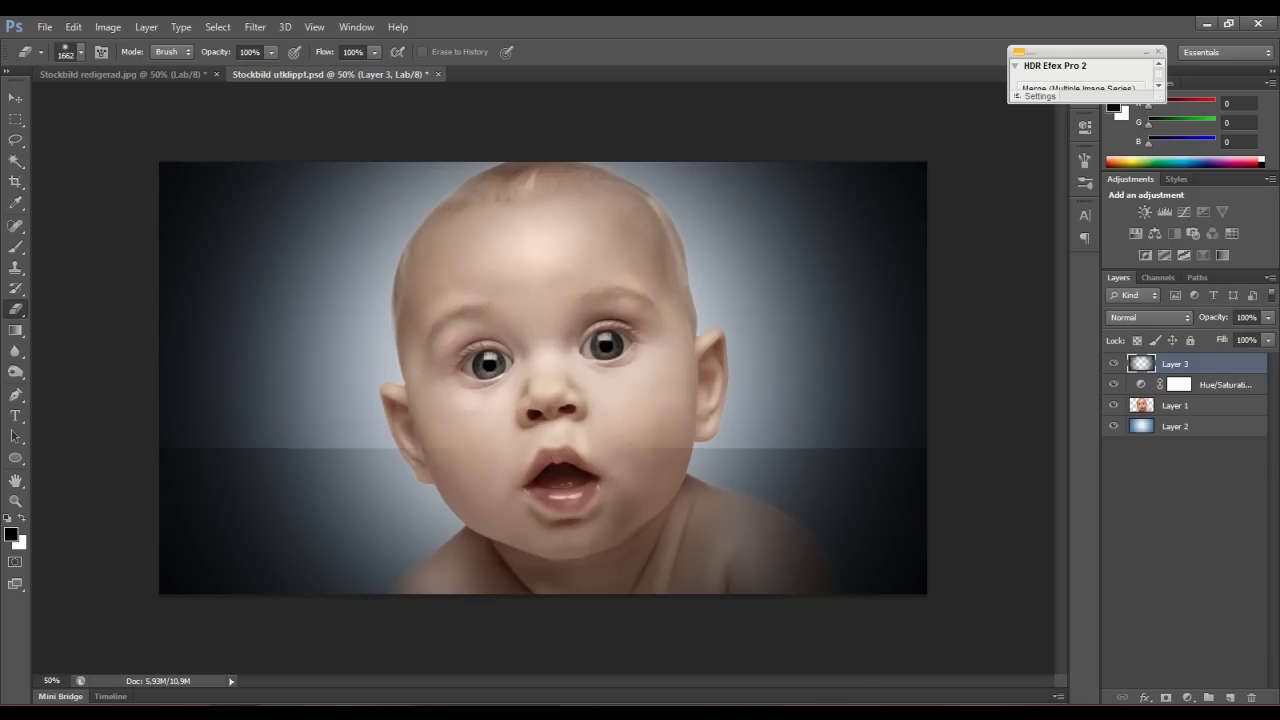
{"action": "left_click", "coordinate": [543, 375]}
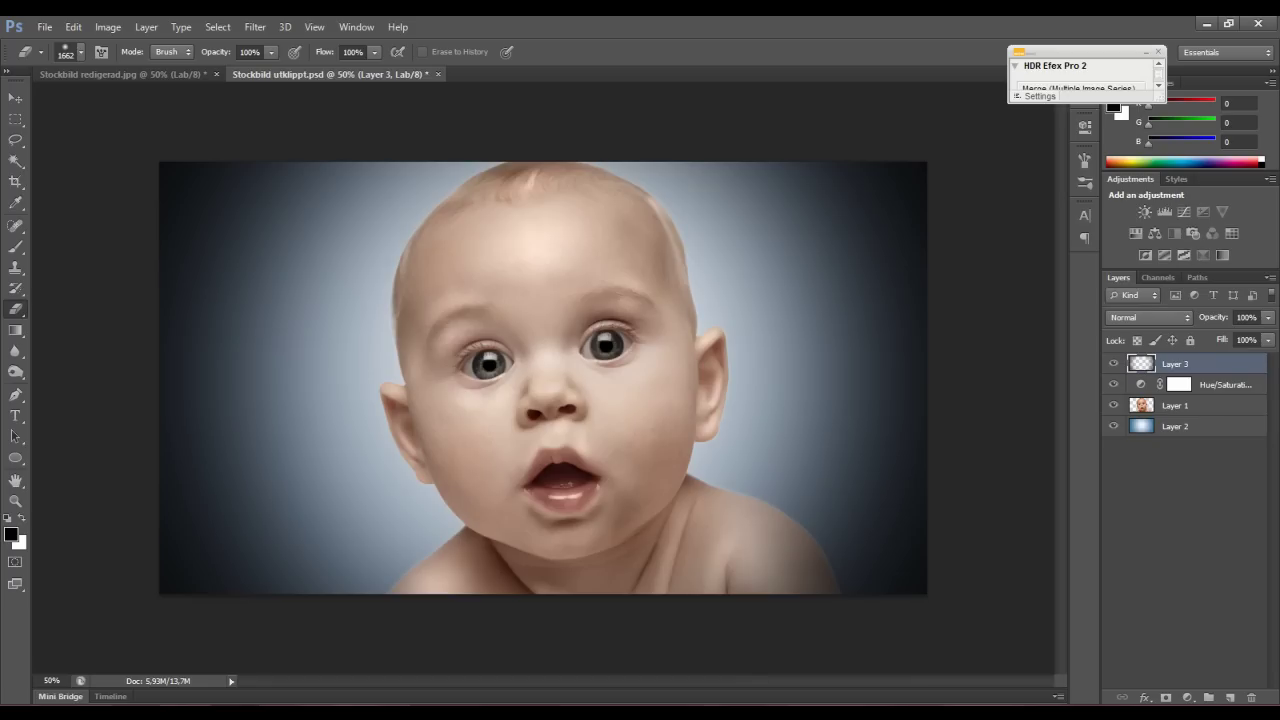
{"action": "left_click", "coordinate": [255, 27]}
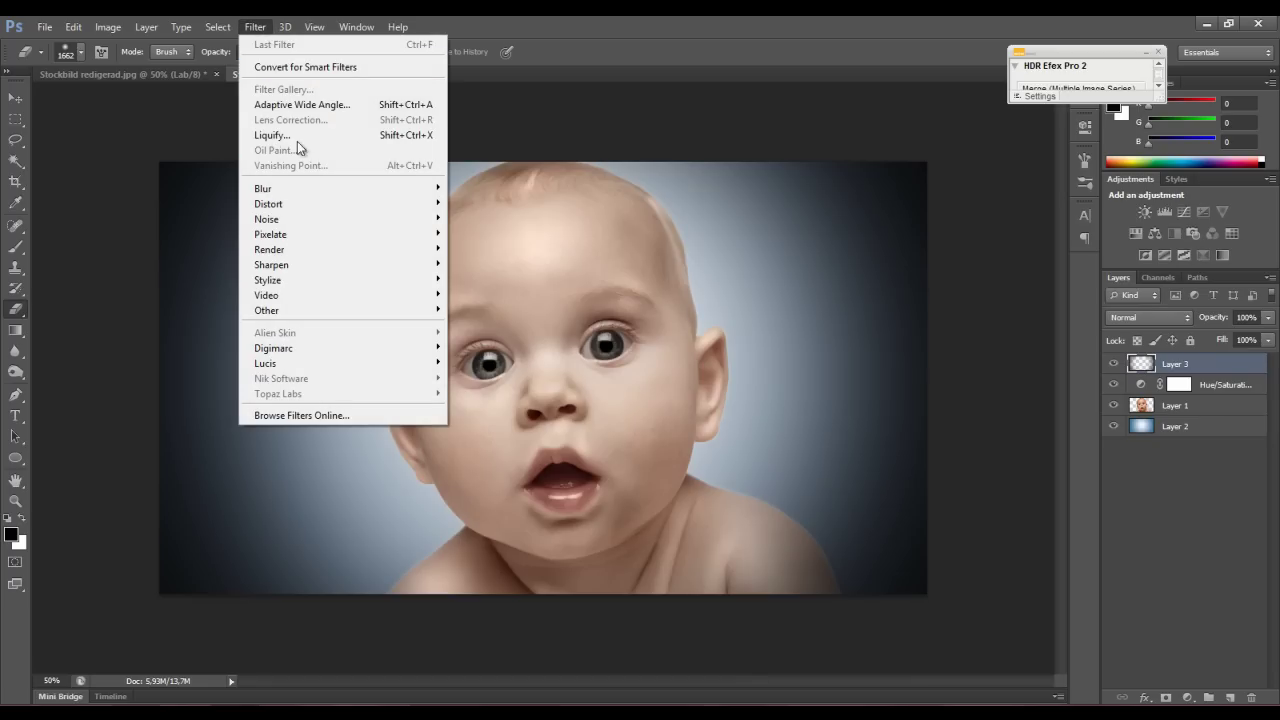
{"action": "mouse_move", "coordinate": [300, 188]}
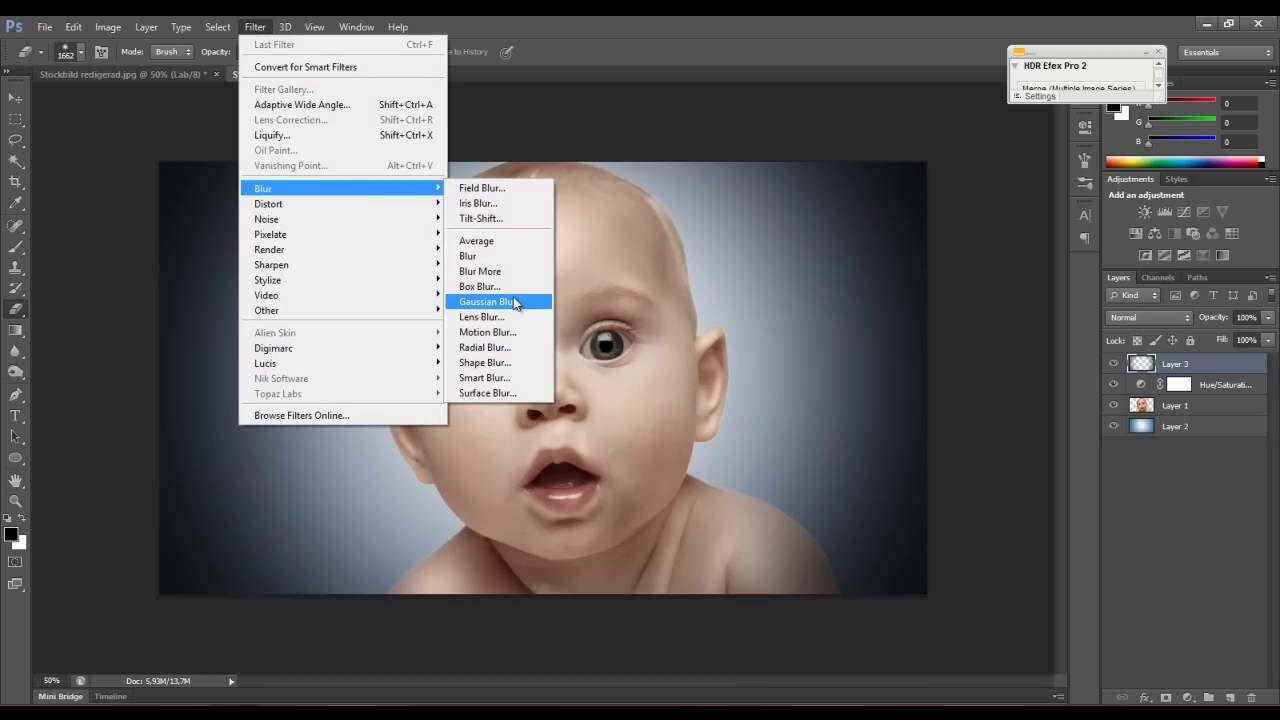
Apply a 247.9-pixel Gaussian Blur to Layer 3's black vignette
{"action": "left_click", "coordinate": [518, 310]}
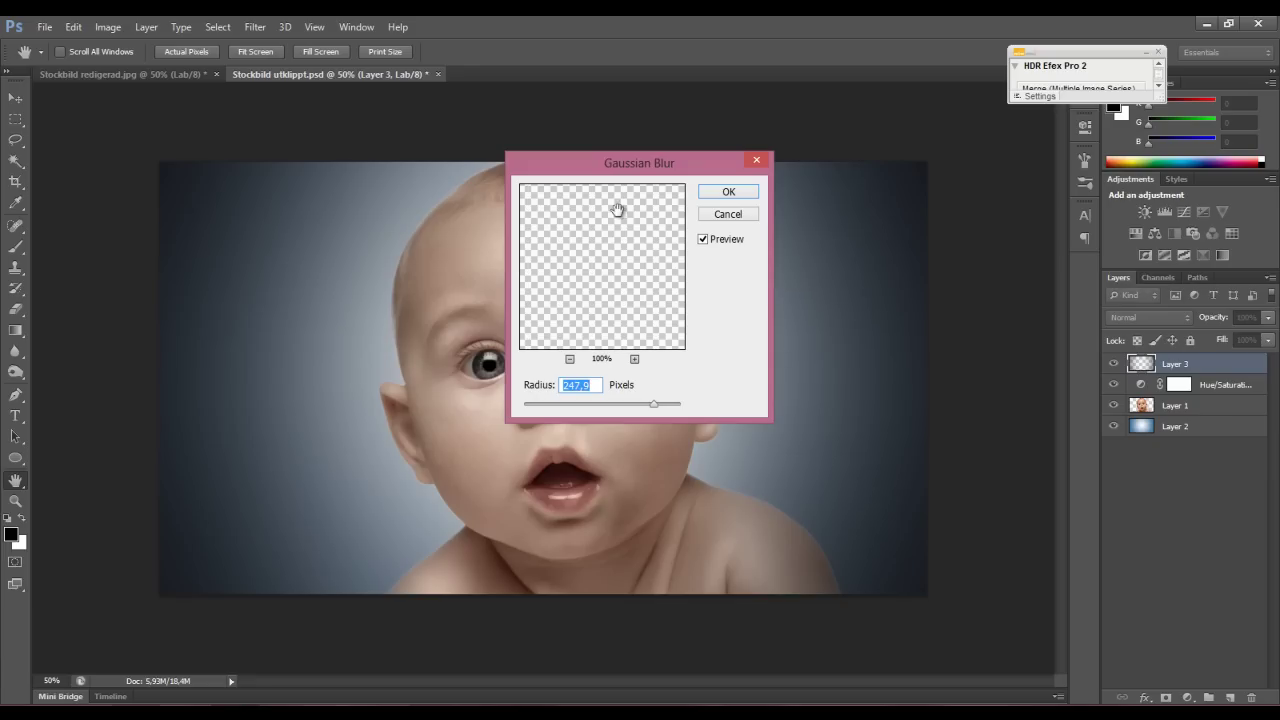
{"action": "left_click", "coordinate": [740, 196]}
{"action": "key", "text": "e"}
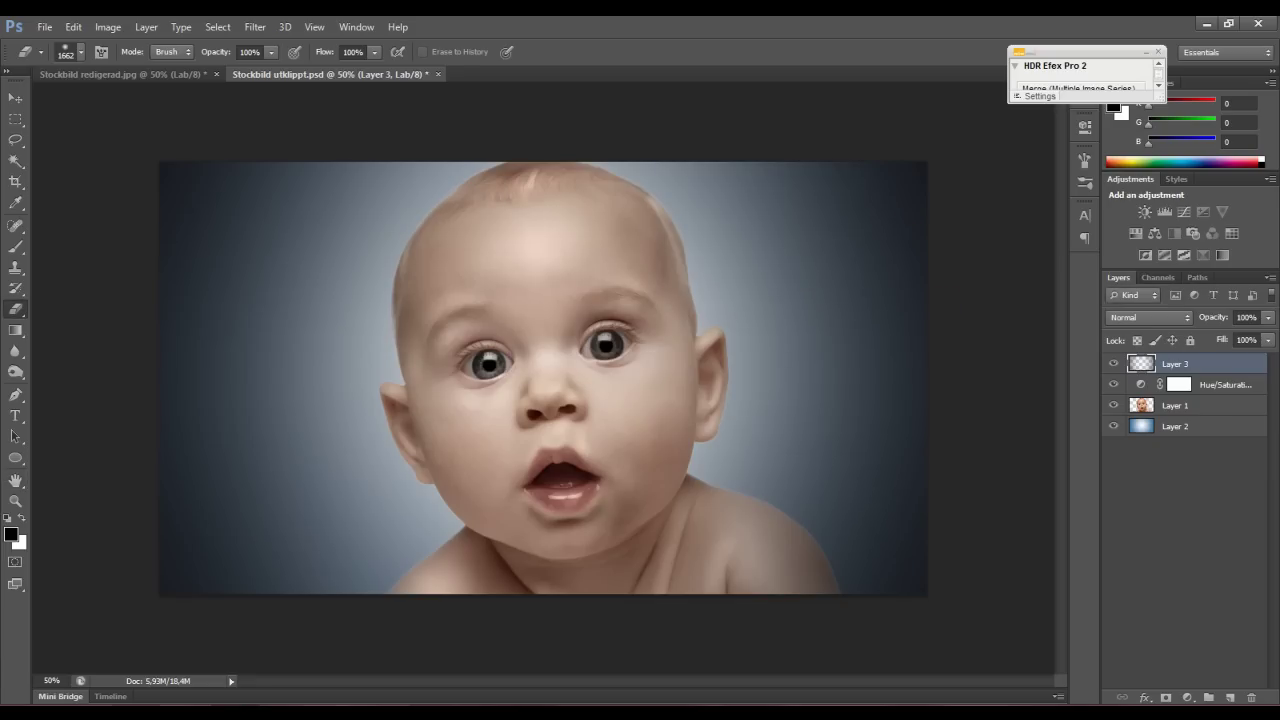